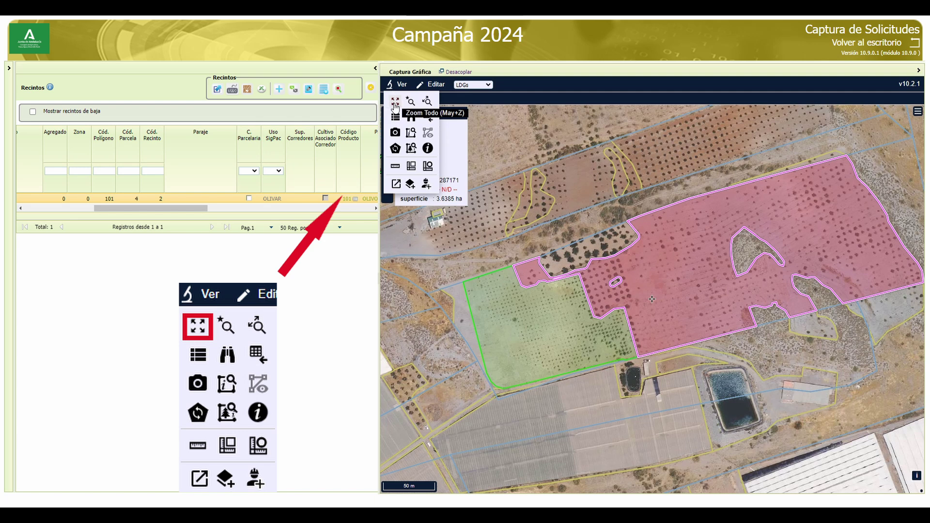
Switch the map between its full extent and the selected pink enclosure using the zoom-all, zoom-to-selection and previous-zoom functions.
click(395, 102)
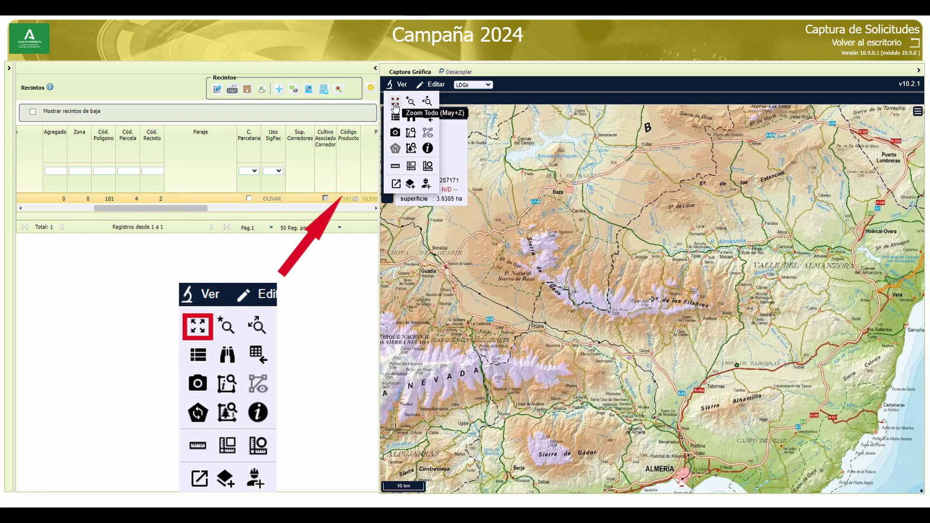
click(410, 103)
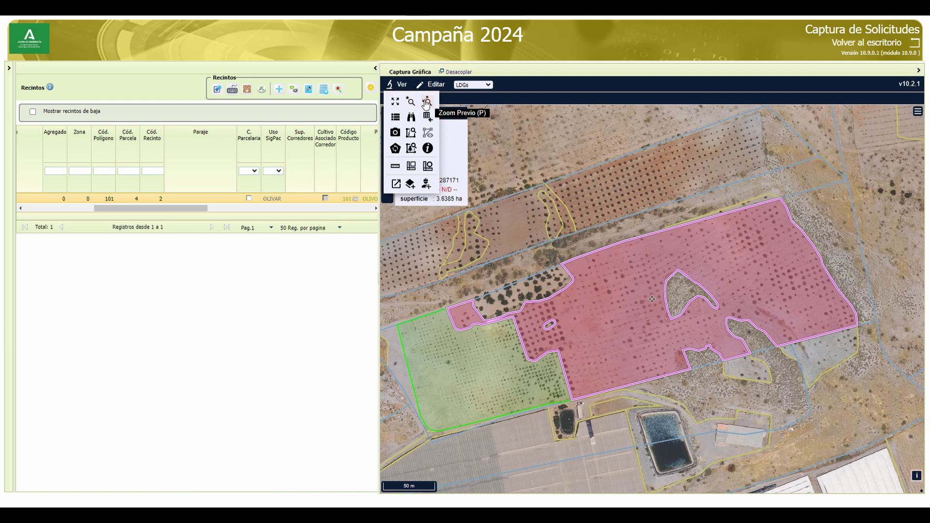
click(426, 102)
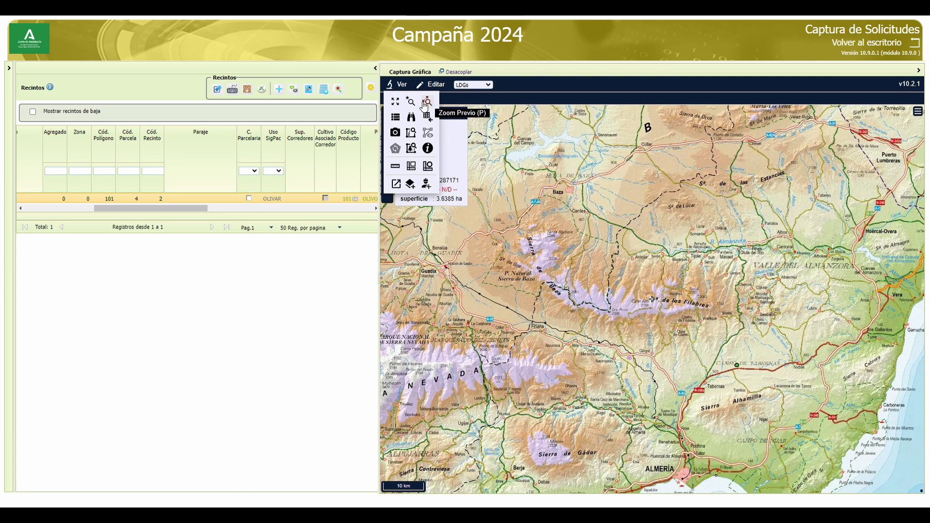
click(426, 102)
Query the properties of the SigPac enclosures on the map and review the layers available for the query.
click(394, 118)
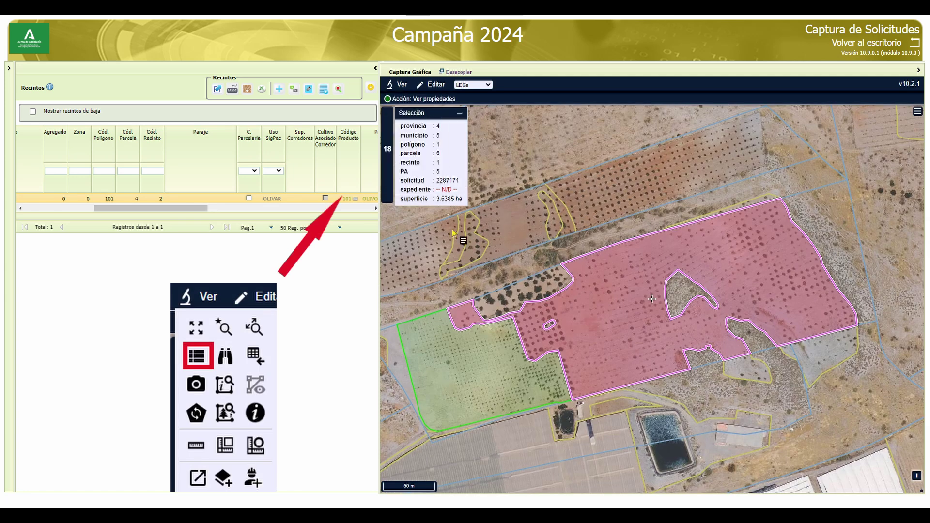
click(507, 270)
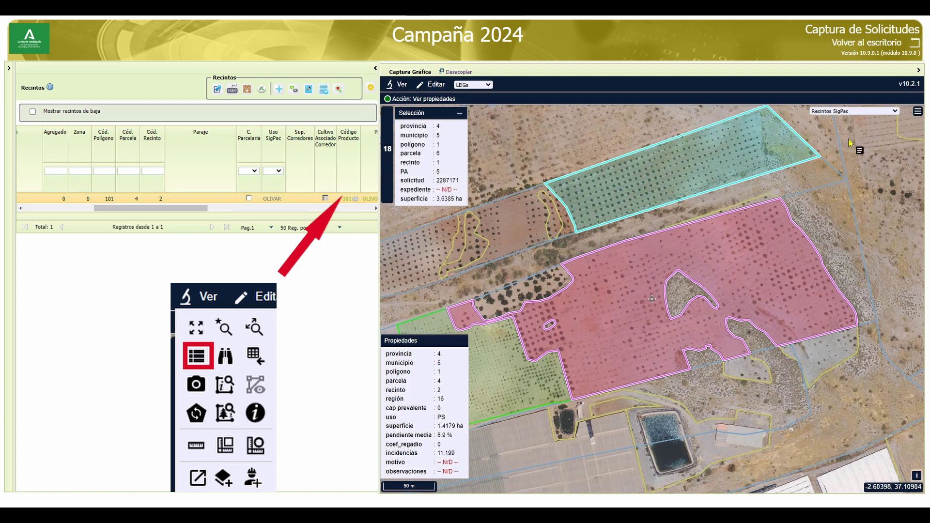
click(859, 113)
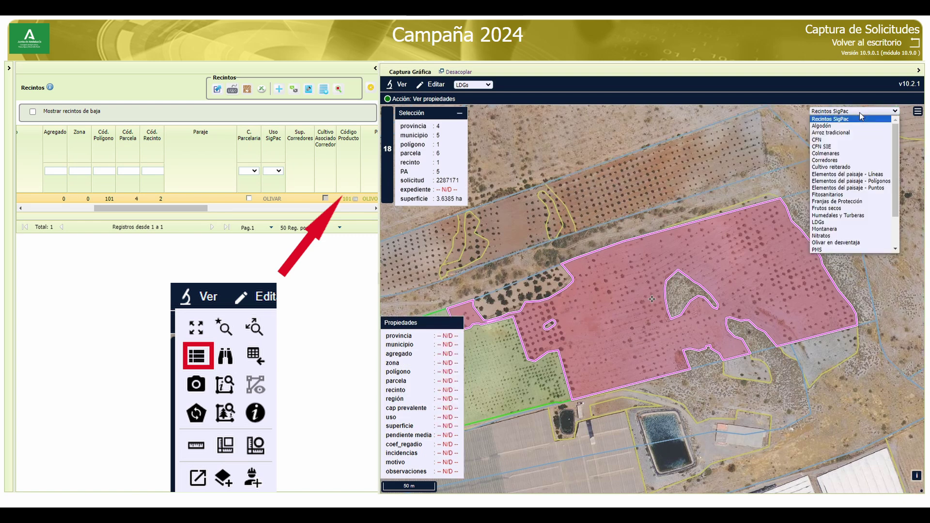
click(860, 113)
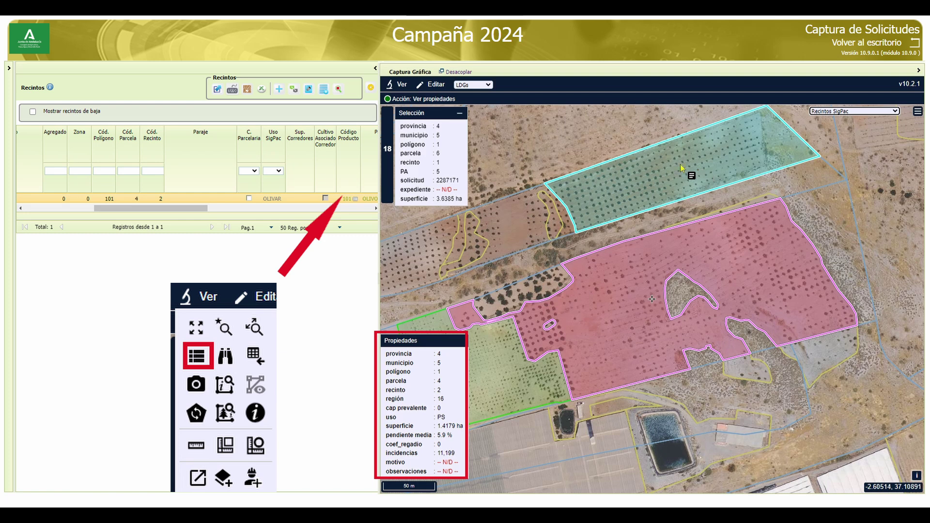
Search for the enclosure with Provincia 14, Municipio 1, Polígono 1, Parcela 1 and Recinto 1.
click(397, 84)
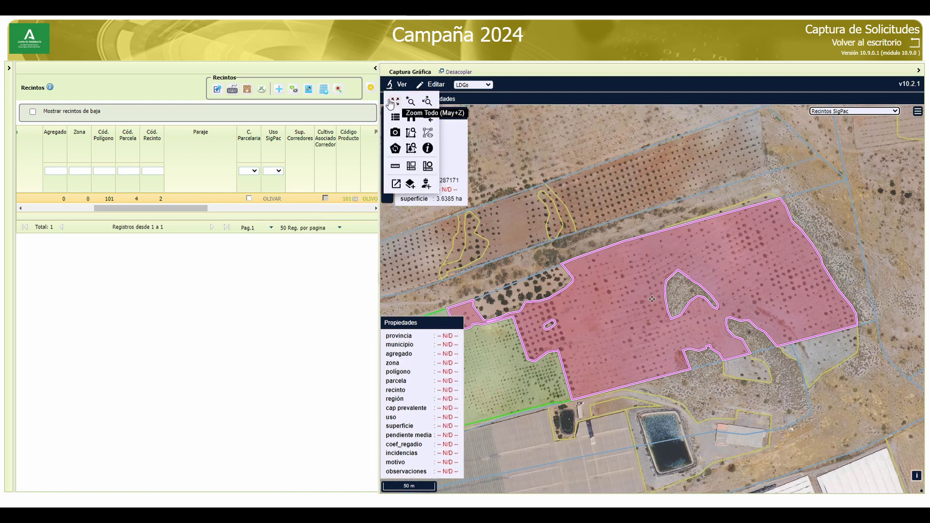
click(411, 120)
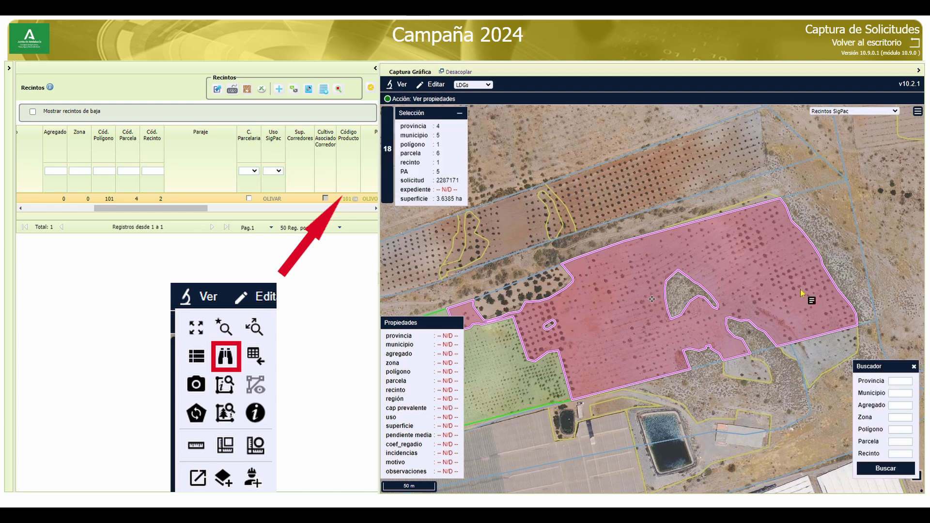
click(891, 382)
text(4)
key(Tab)
text(1)
key(Tab)
key(Tab)
key(Tab)
text(1)
key(Tab)
text(1)
key(Tab)
text(1)
click(889, 467)
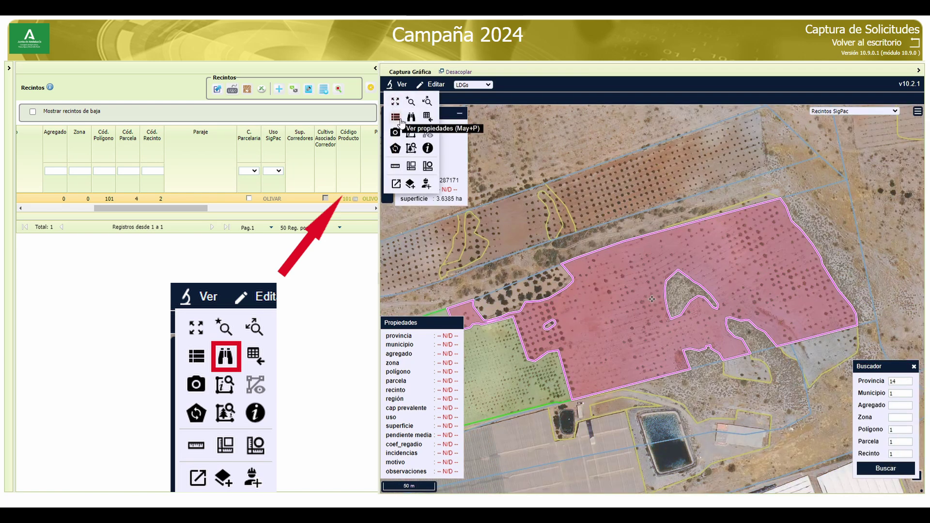
Locate the LDG selected on the map in the Recintos table.
click(428, 121)
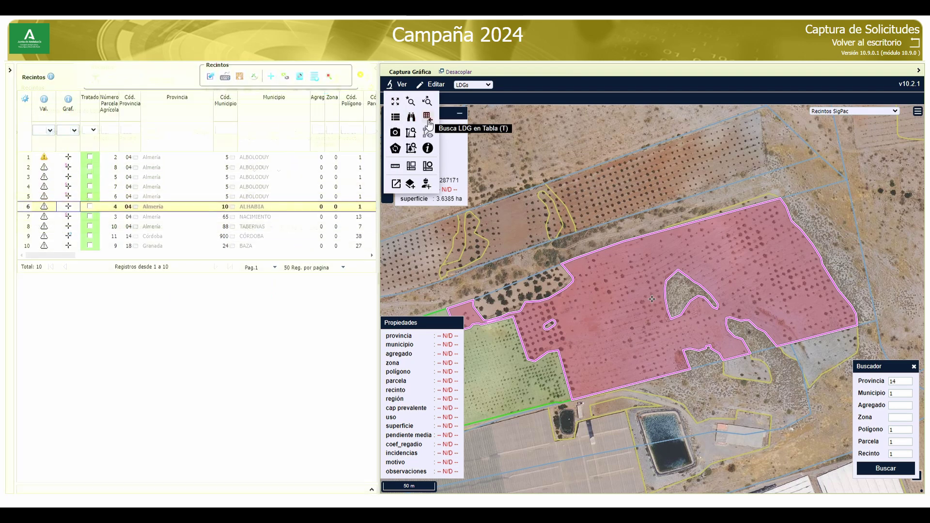
click(428, 122)
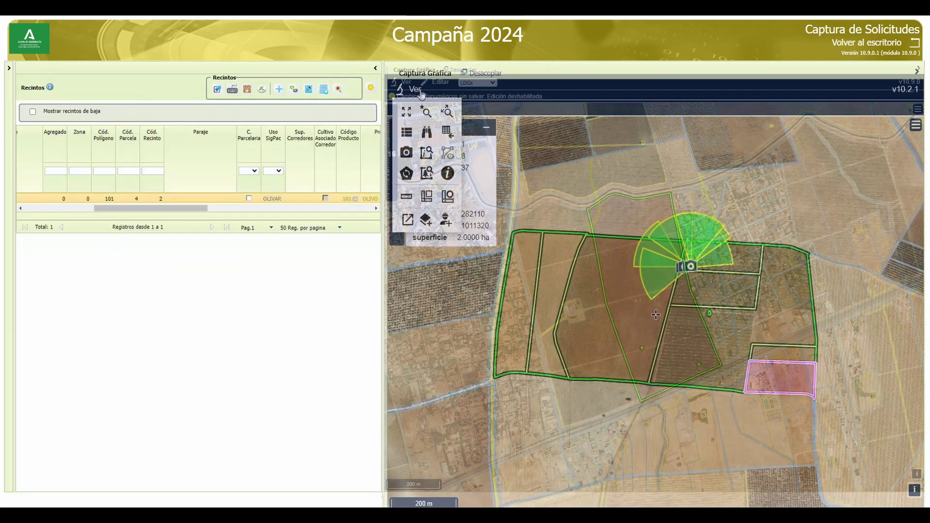
View the georeferenced photo taken nearest the plot's corner, and close the photo viewer.
click(406, 154)
scroll(630, 310, up, 2)
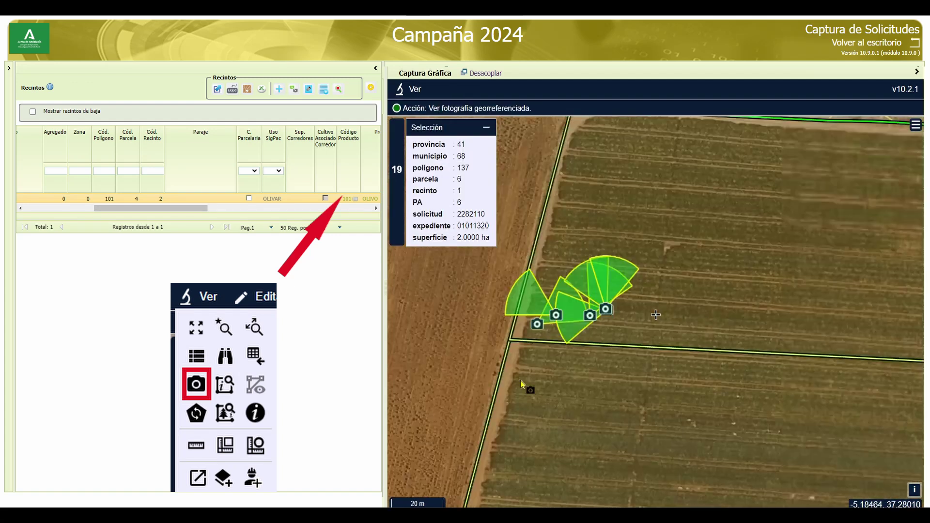
scroll(520, 380, up, 2)
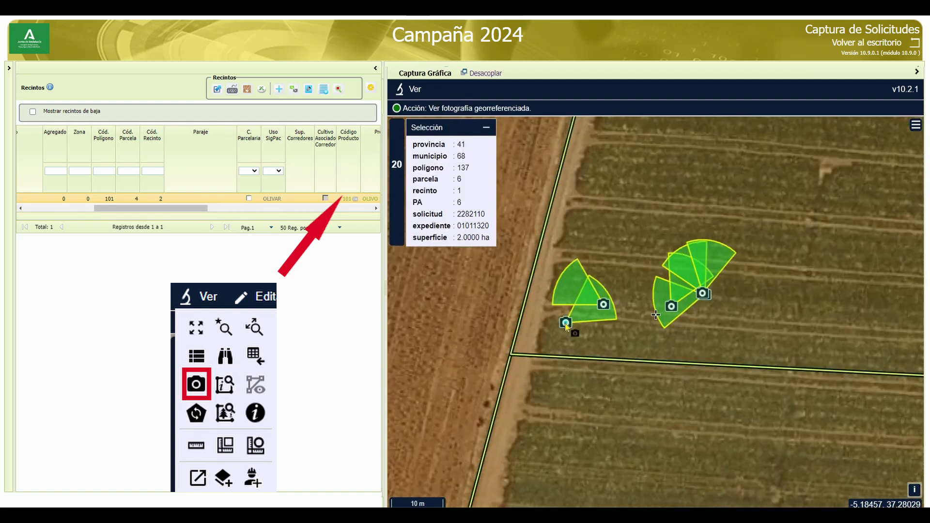
click(565, 323)
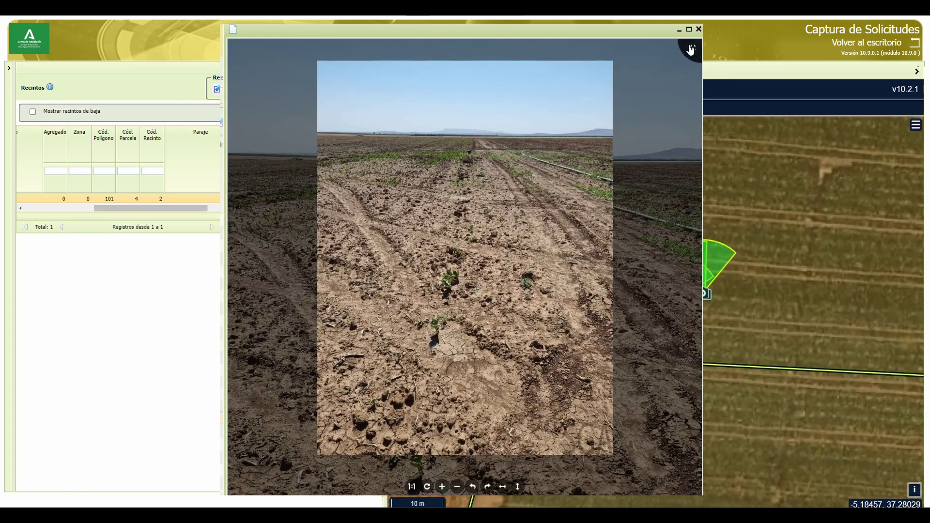
click(699, 29)
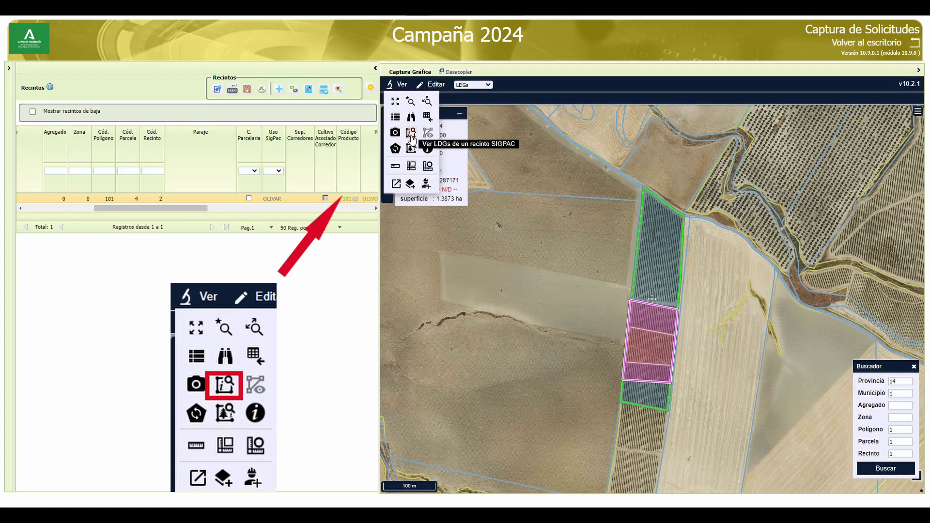
List the LDGs of the SIGPAC enclosure containing the pink plot, and update the SigPac geometries.
click(411, 137)
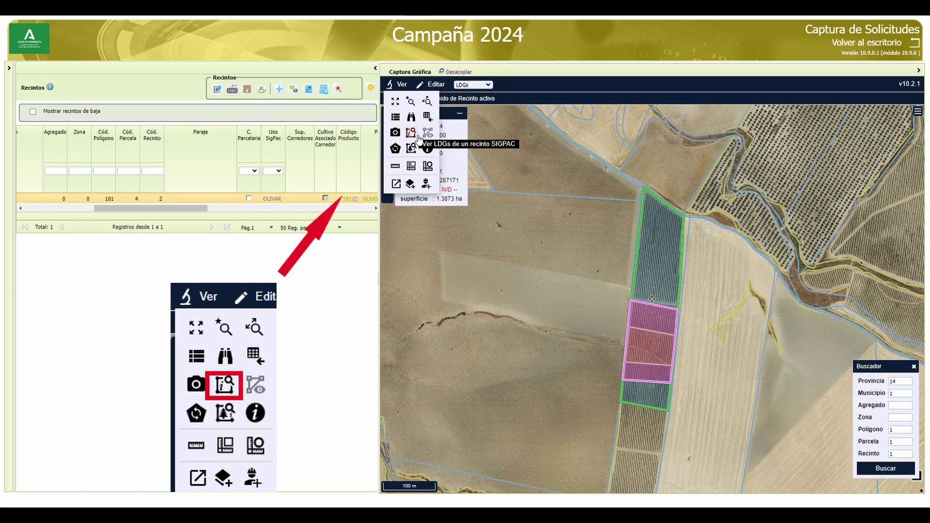
click(641, 328)
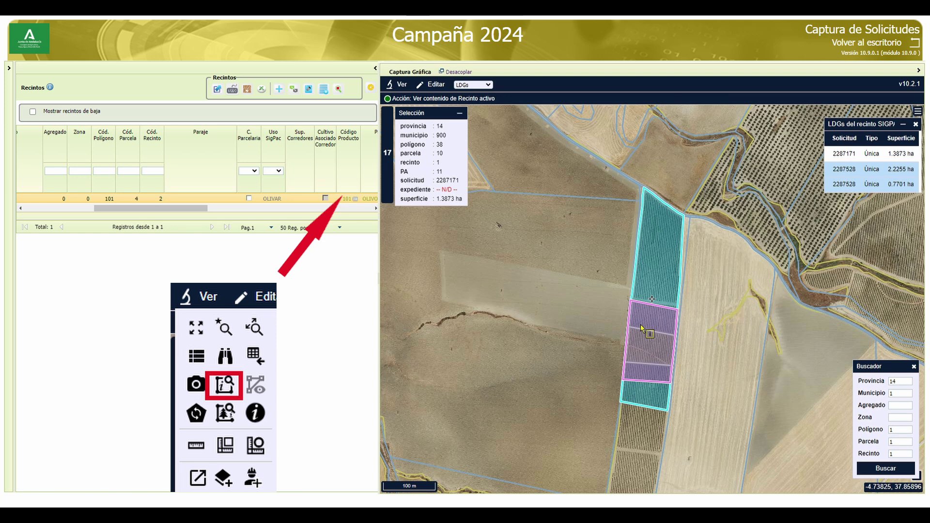
click(397, 85)
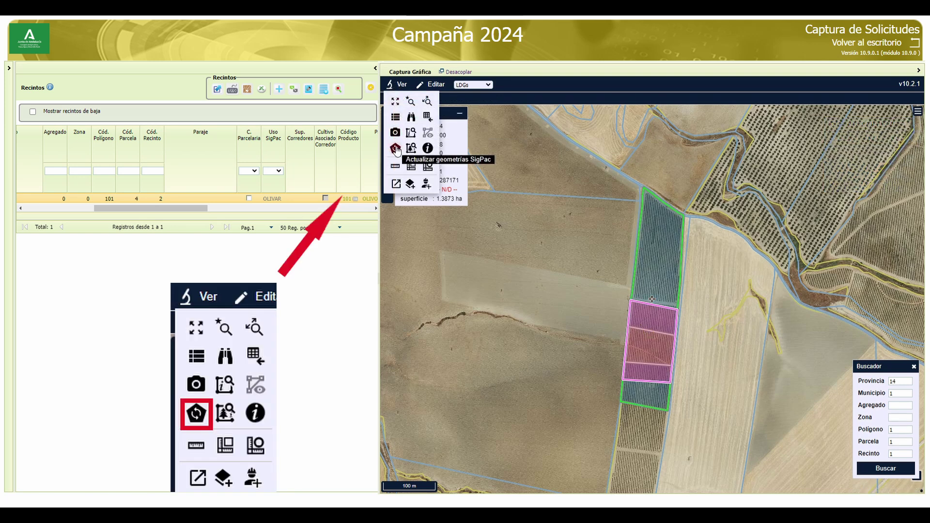
click(396, 148)
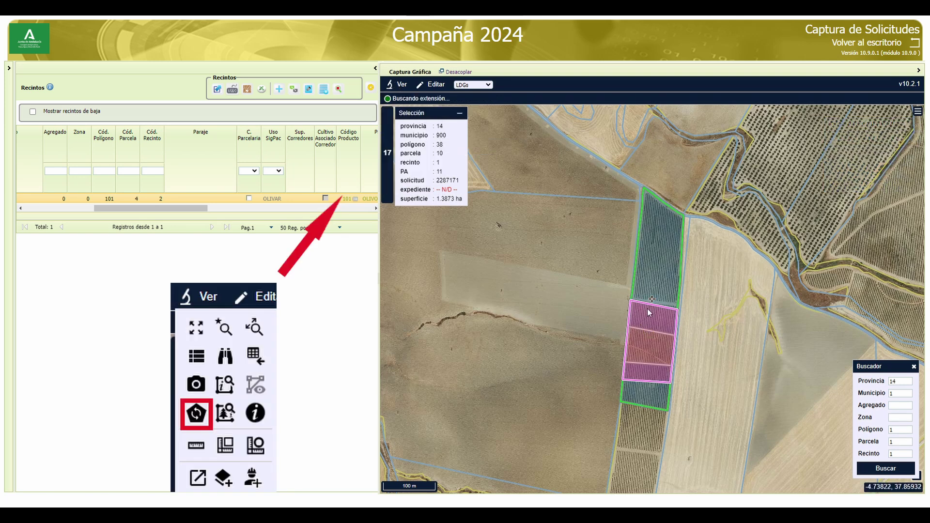
Display the tree count for the pink enclosure.
click(400, 85)
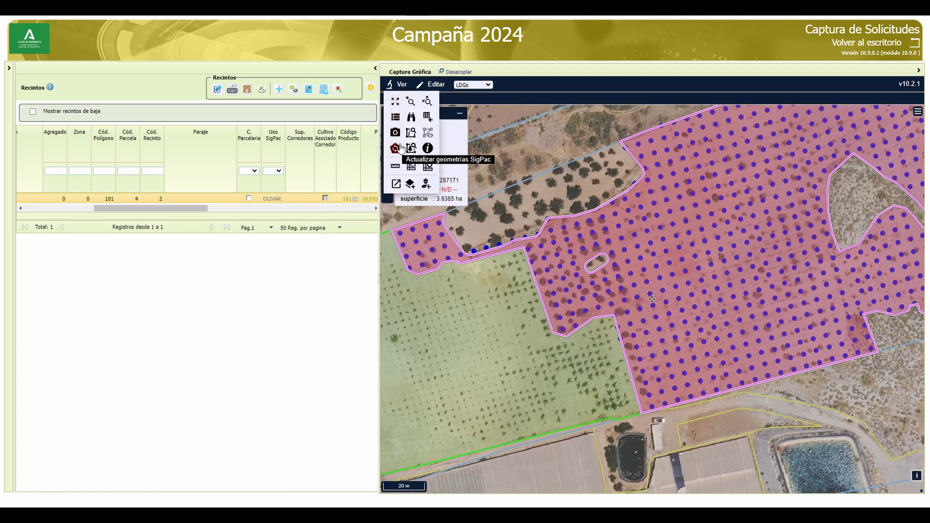
click(412, 149)
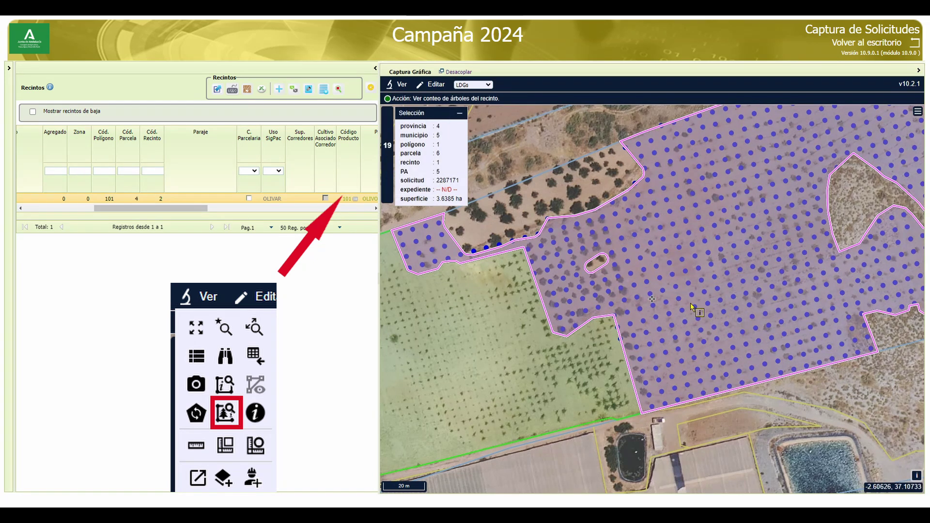
click(691, 304)
scroll(691, 303, up, 1)
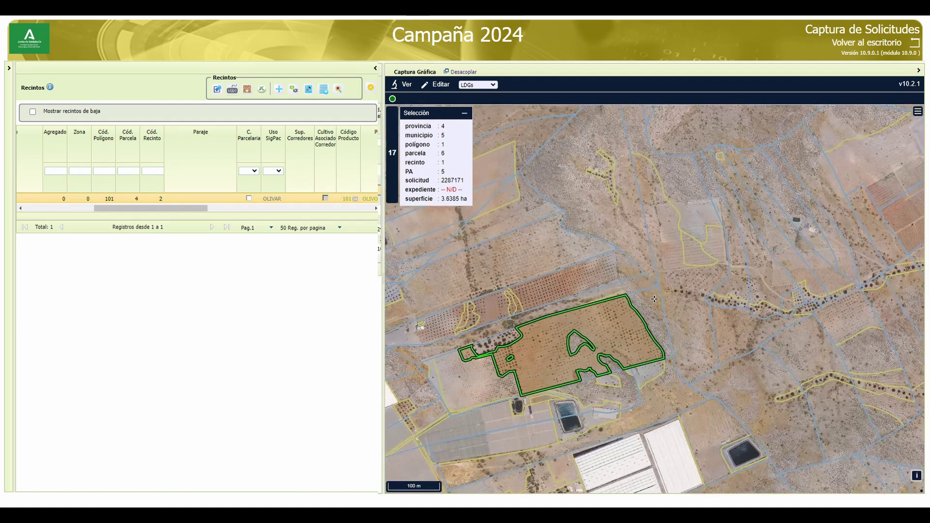
Query the Catastro information for the enclosure outlined in dark green.
click(402, 85)
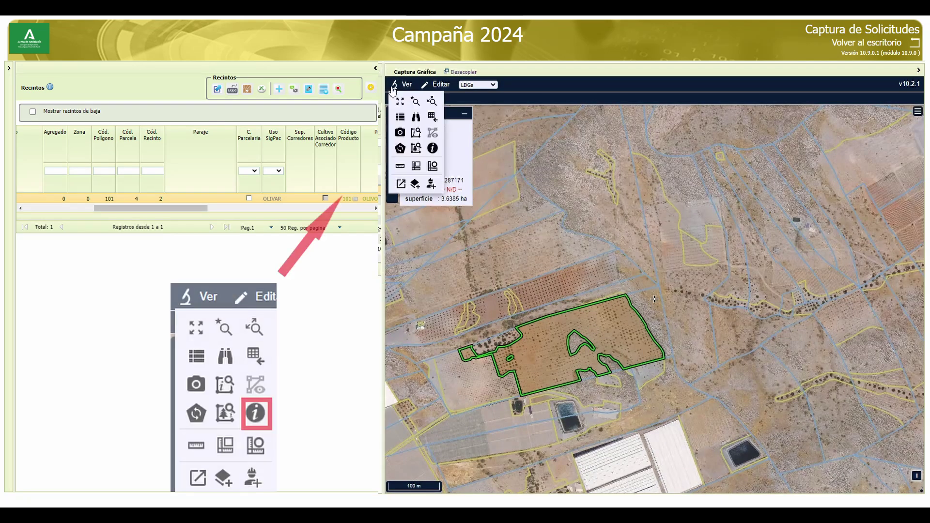
click(433, 148)
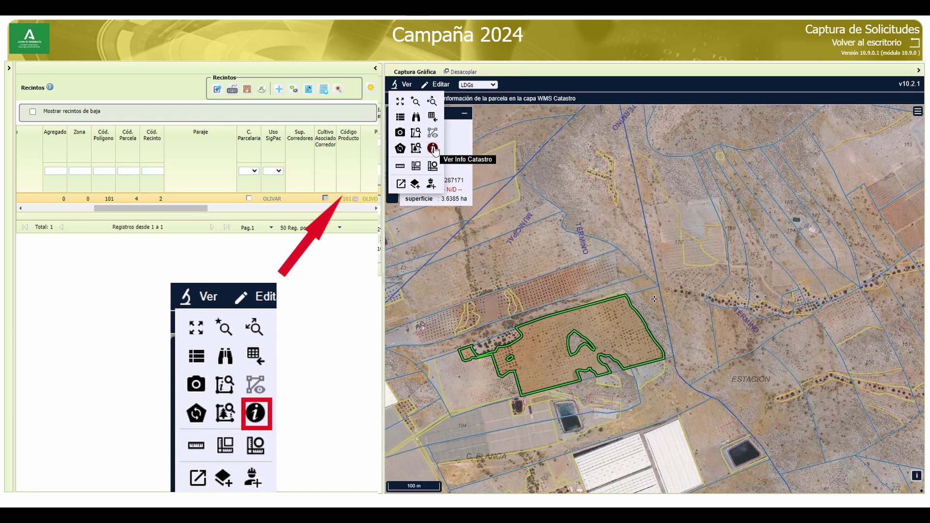
click(613, 320)
Measure a roughly horizontal distance across the middle of the green enclosure.
click(403, 85)
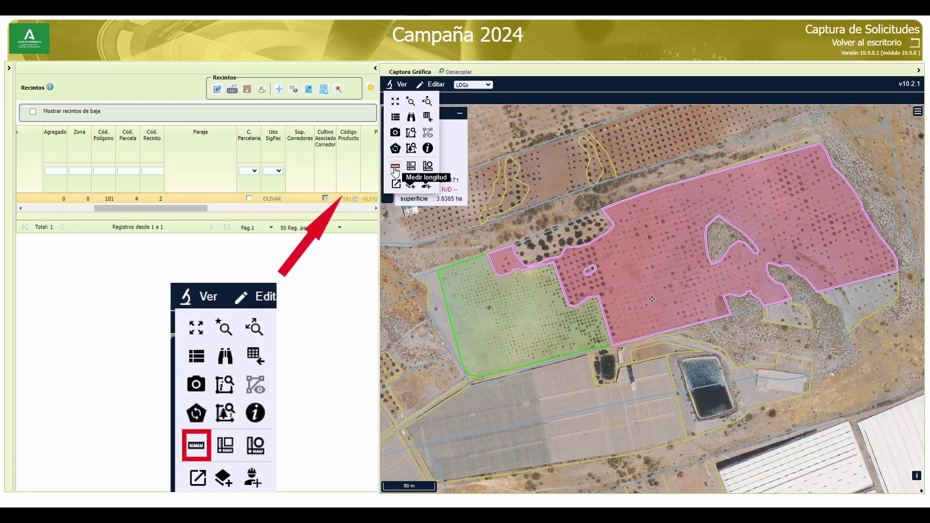
click(396, 167)
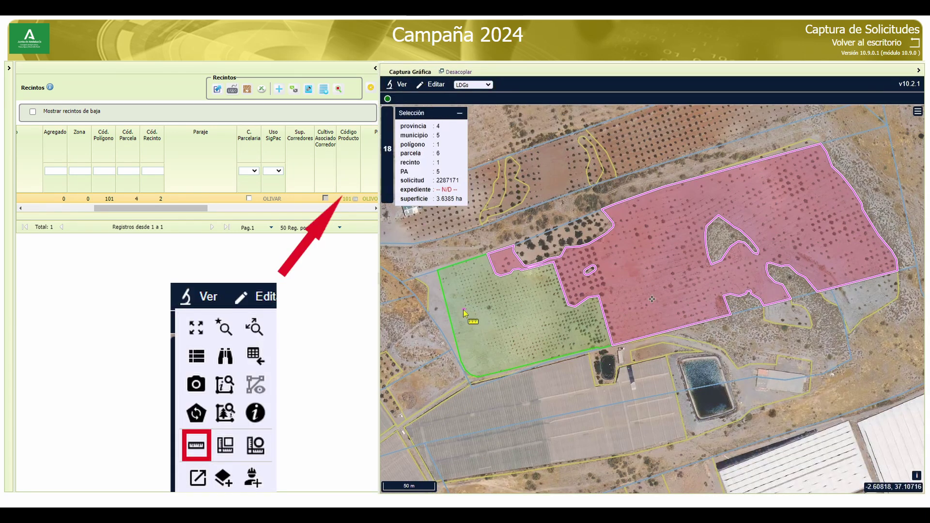
click(463, 309)
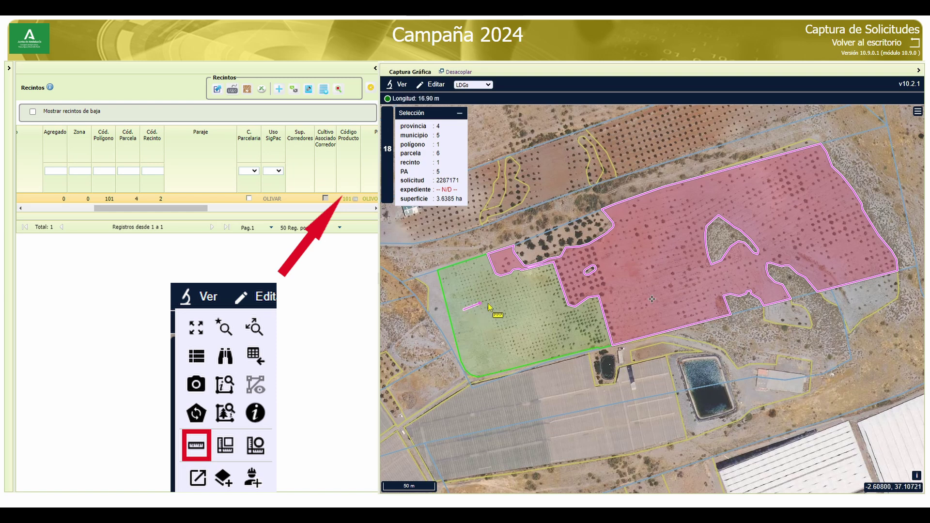
double_click(537, 307)
Measure the surface of a four-sided area in the upper-left part of the green enclosure.
click(399, 84)
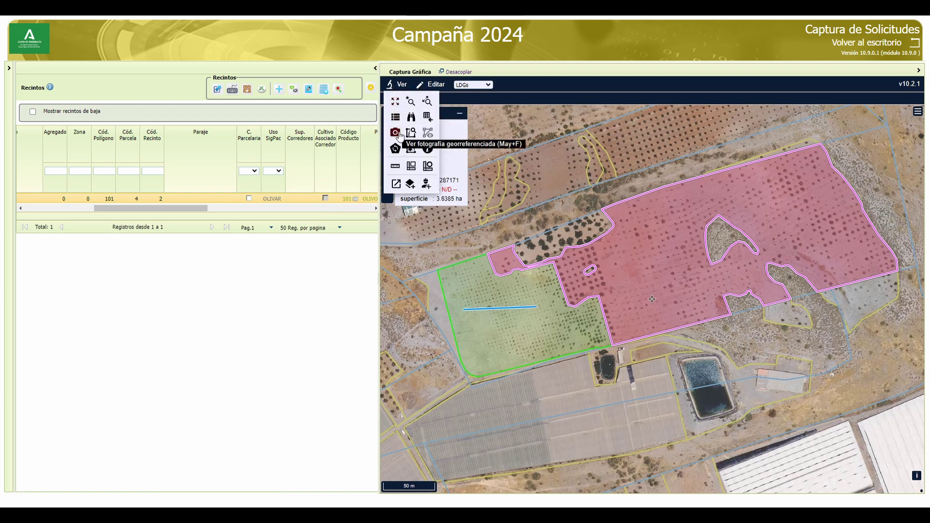
click(412, 168)
click(454, 277)
click(460, 312)
click(499, 307)
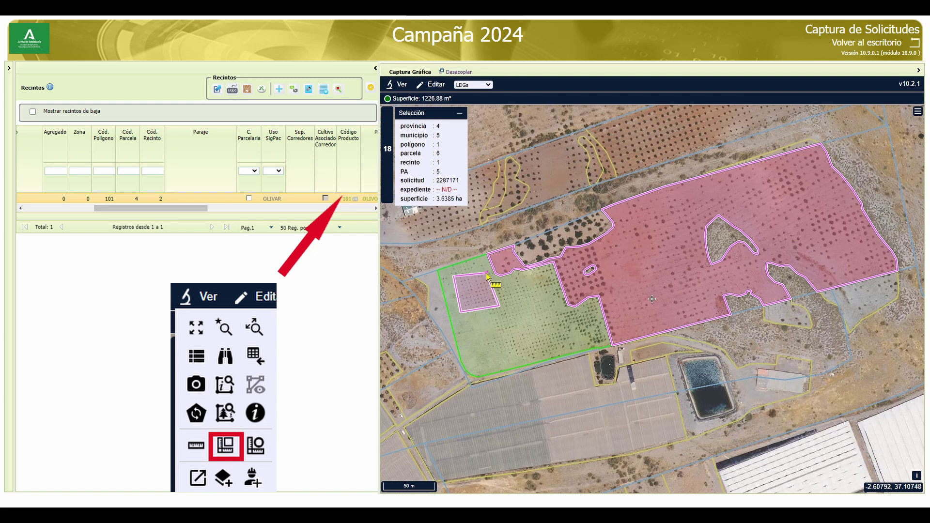
double_click(487, 274)
Measure the surface of a second four-sided area in the lower part of the green enclosure.
click(485, 326)
click(491, 363)
click(531, 354)
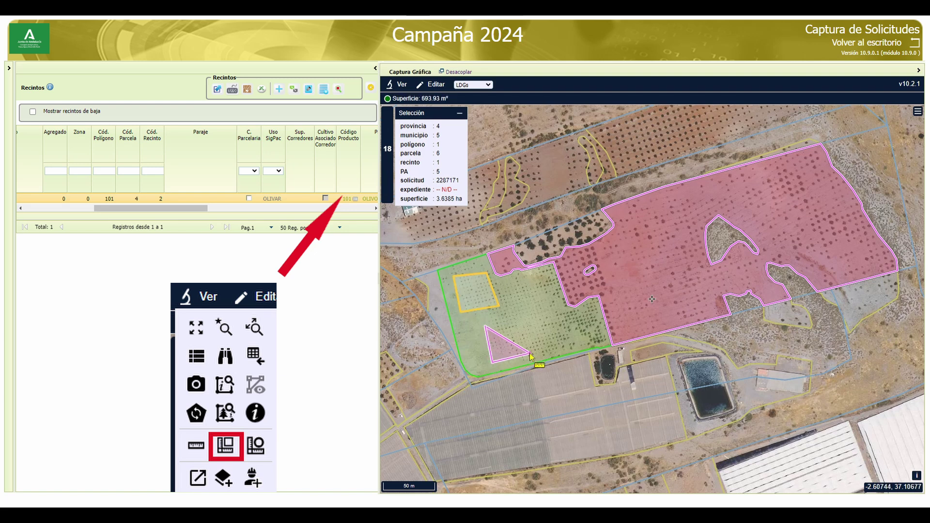
double_click(528, 321)
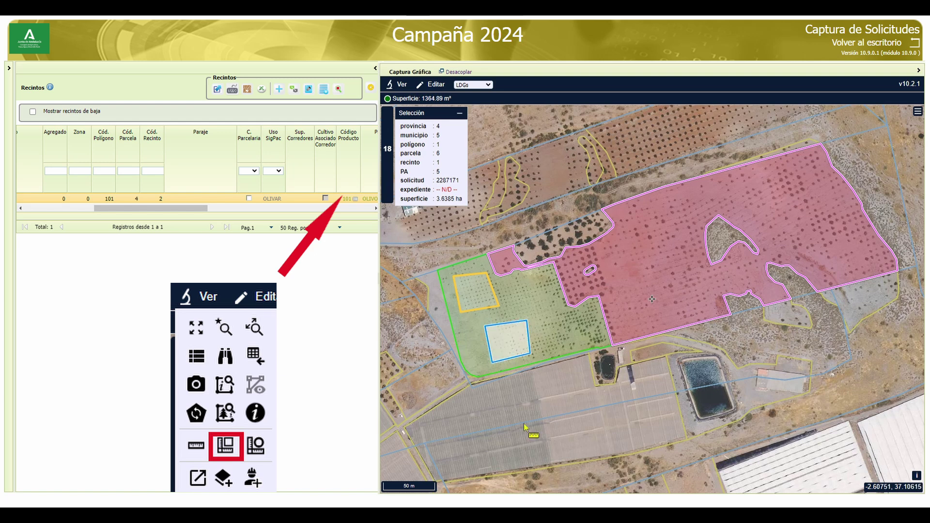
Close the polygon surface measurement and measure the circular surface of the round pond in the upper part of the enclosure.
click(397, 84)
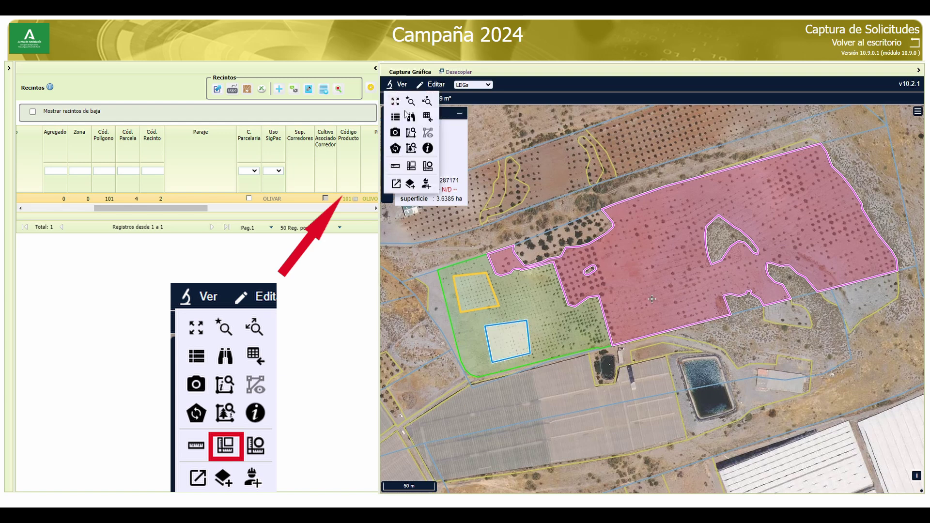
click(413, 170)
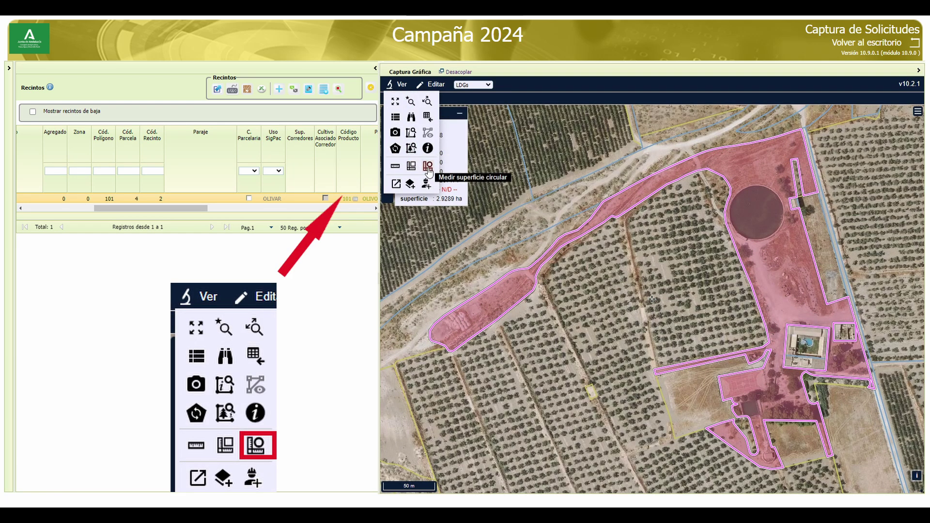
click(428, 167)
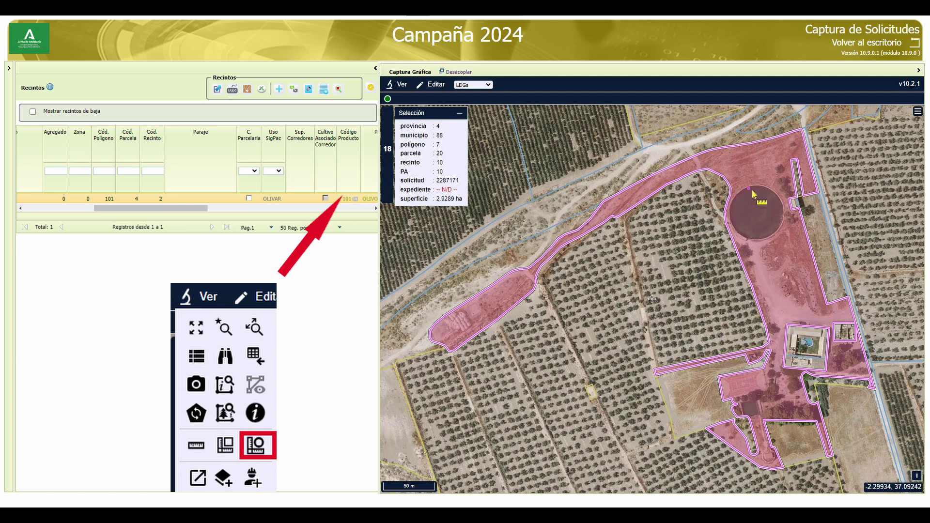
click(757, 213)
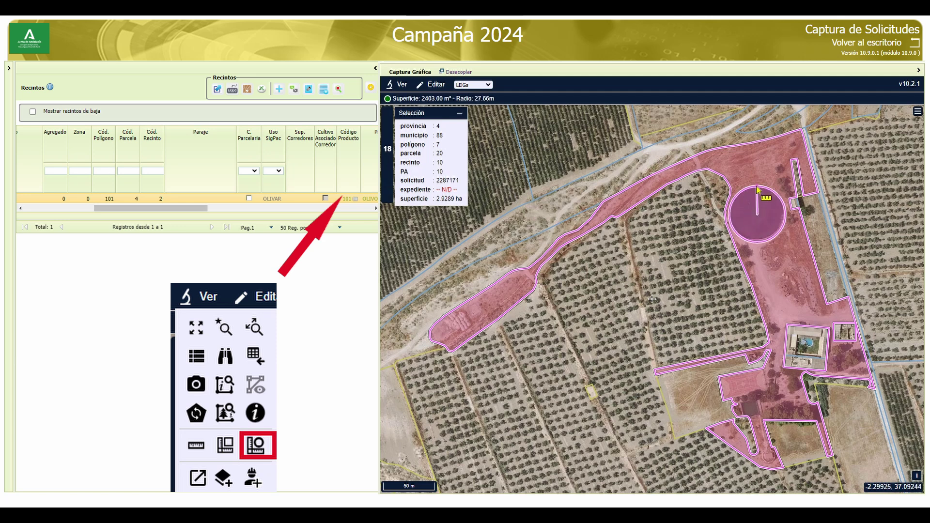
click(758, 188)
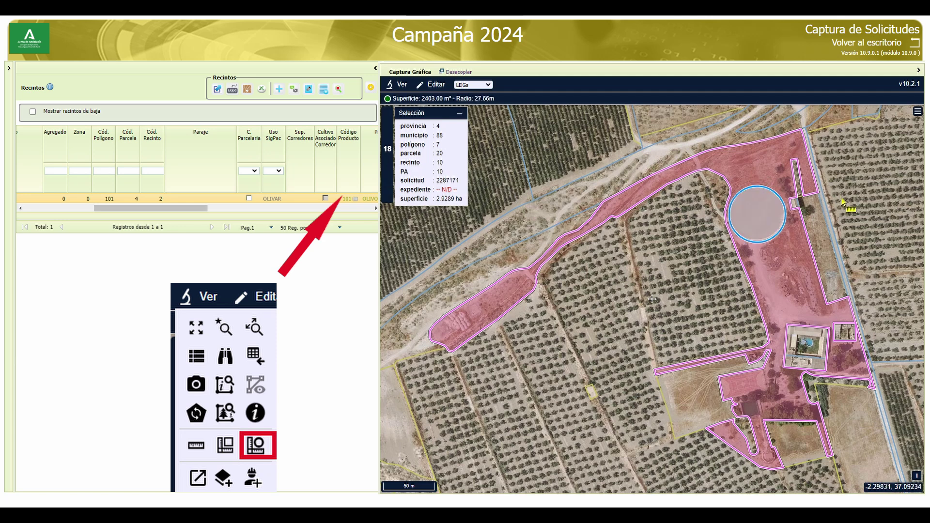
Measure a second circular surface of about 13 m radius on the bare ground below the pond, and close the circular measurement.
click(783, 281)
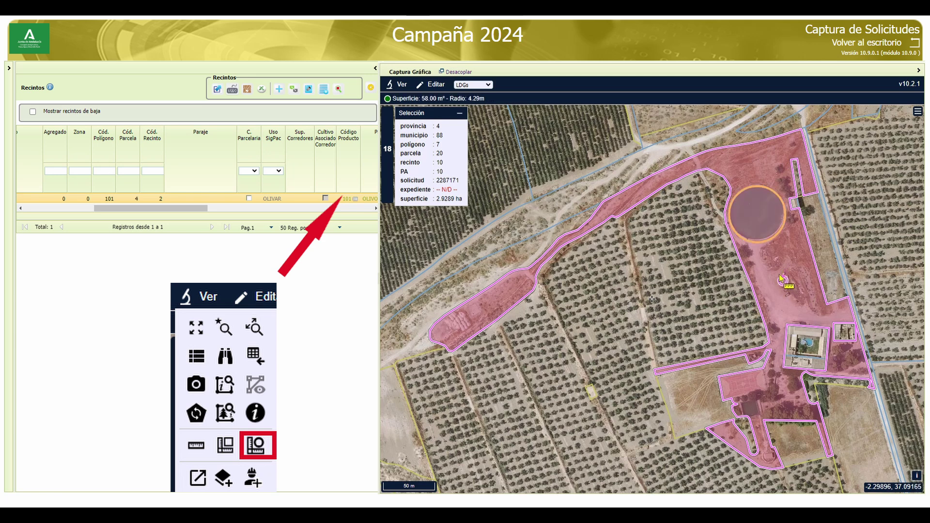
click(775, 275)
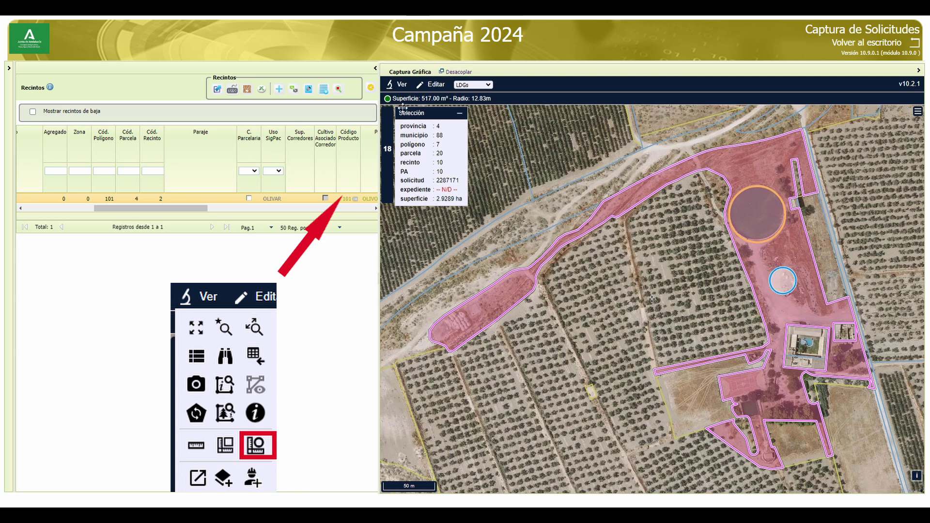
click(397, 85)
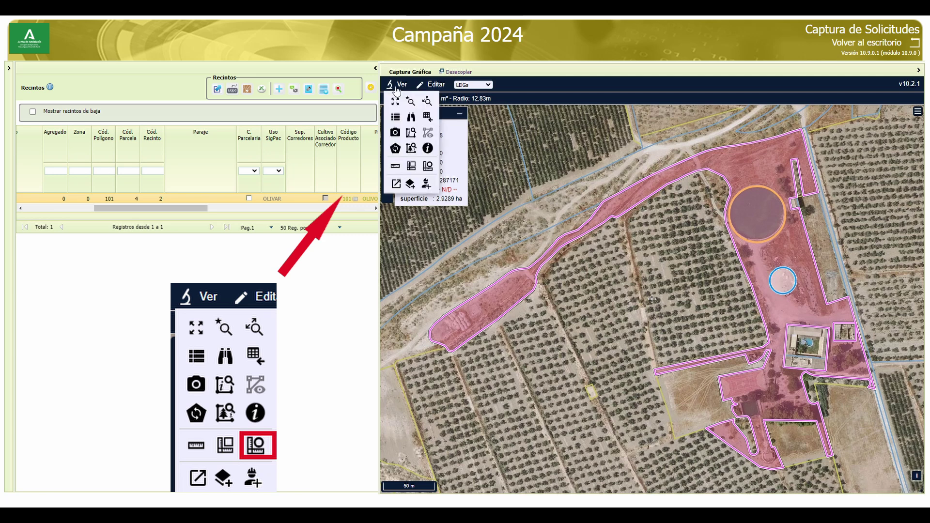
click(427, 168)
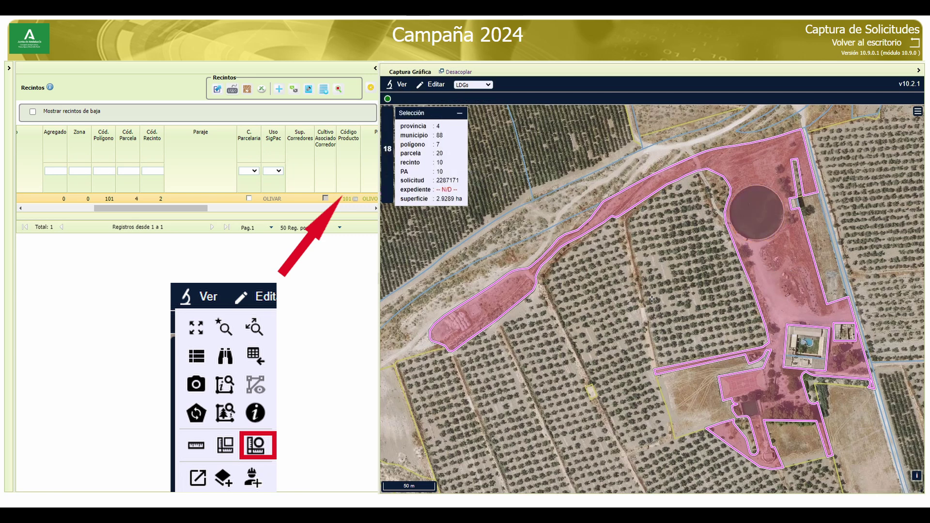
Detach the graphic viewer into its own window and close that window again.
click(397, 85)
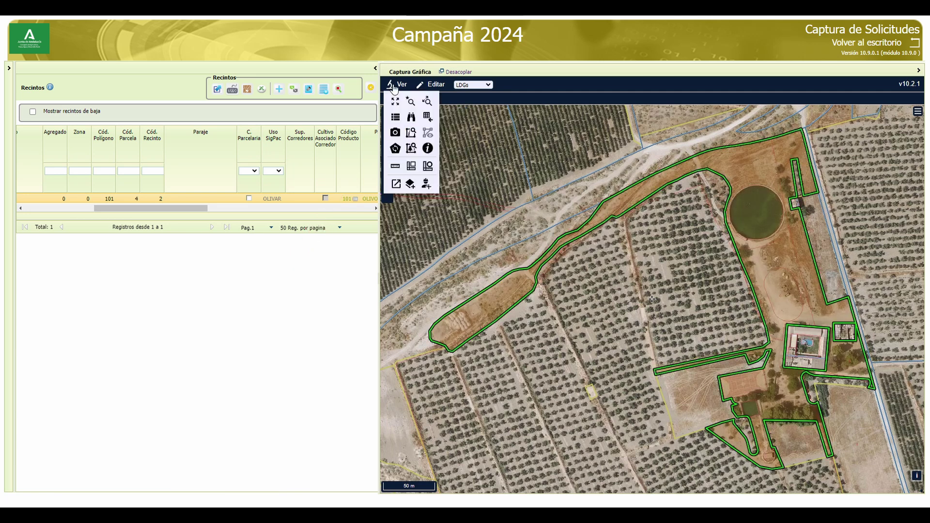
click(395, 185)
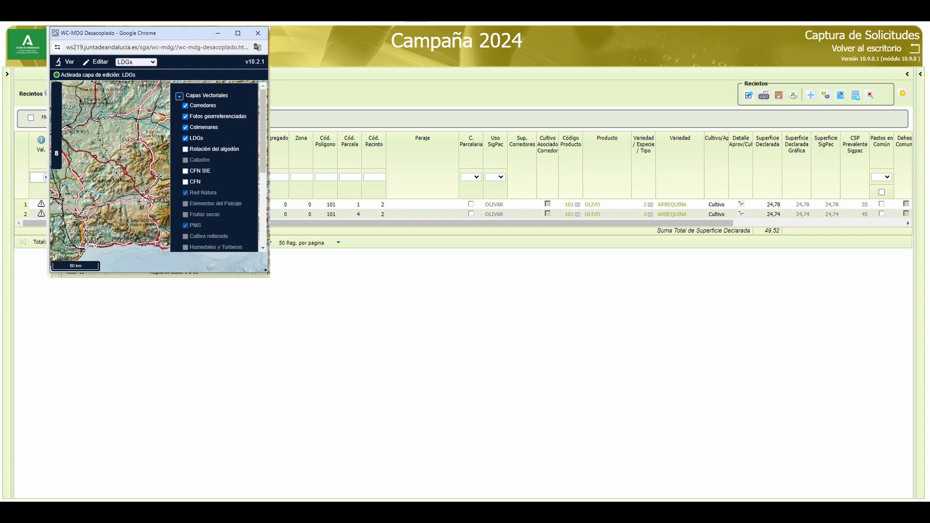
click(258, 33)
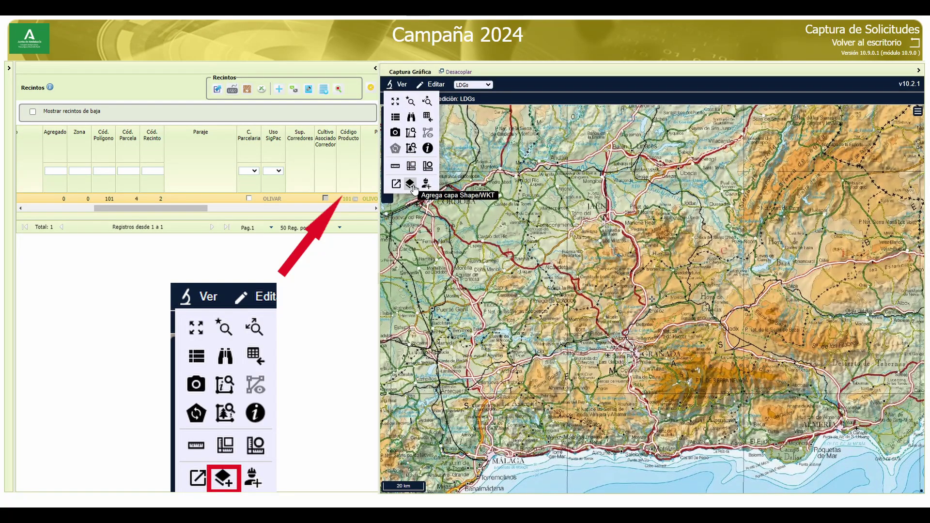
Add the shapefileSolicitudes layer to the map with SRID 4326 - ETRS89, 30% opacity and zoom to the layer.
click(412, 186)
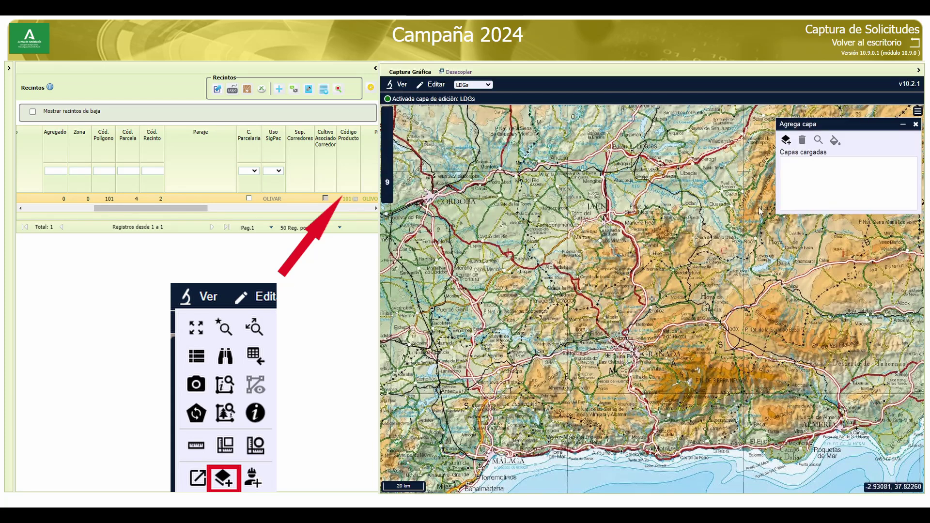
click(785, 141)
double_click(201, 102)
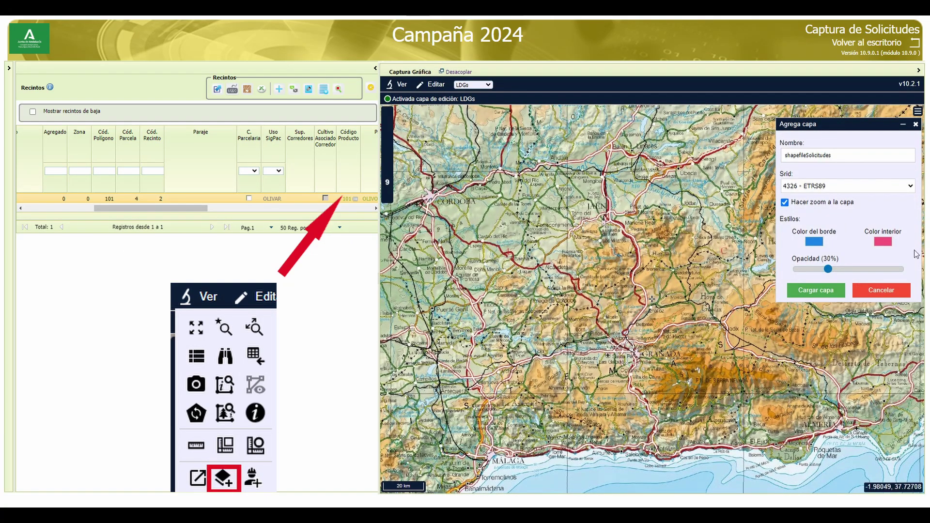
click(806, 287)
Start the viewer's tool for adding a working enclosure, and save the pending changes to the Córdoba enclosure.
click(397, 84)
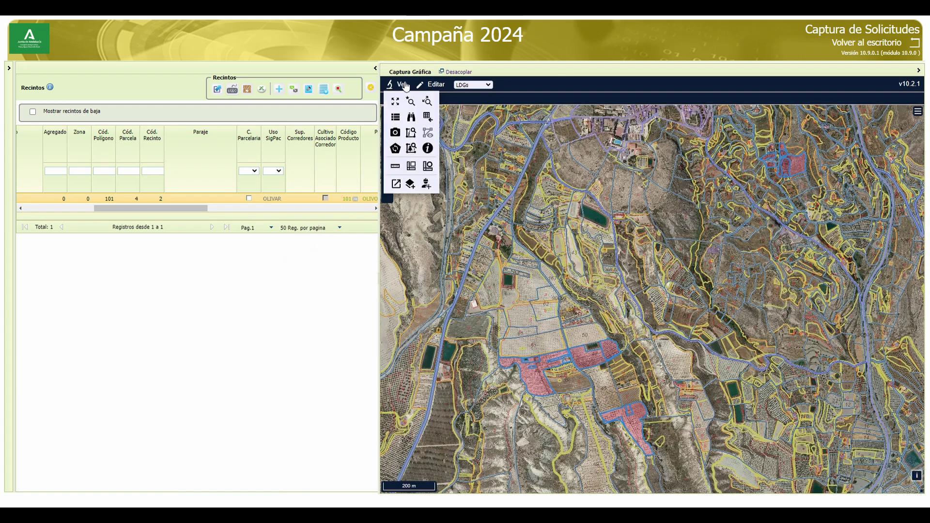
click(427, 187)
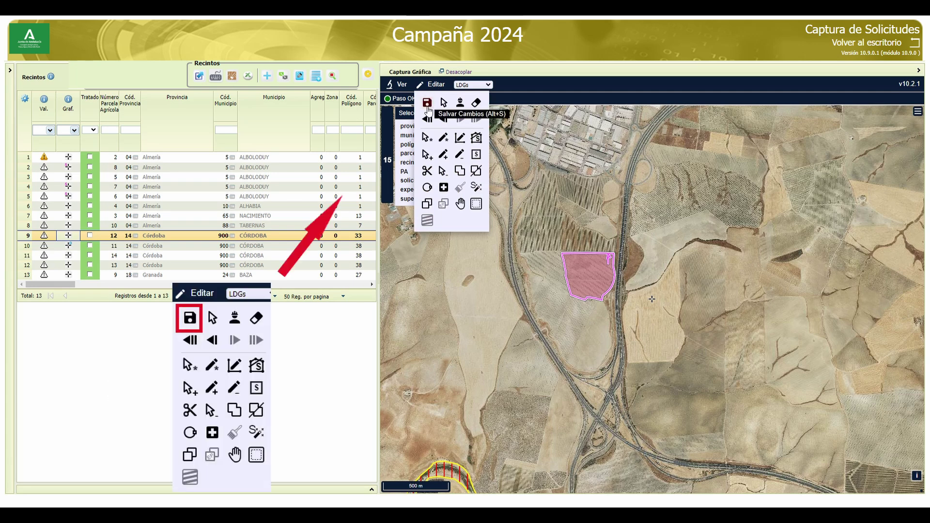
click(428, 107)
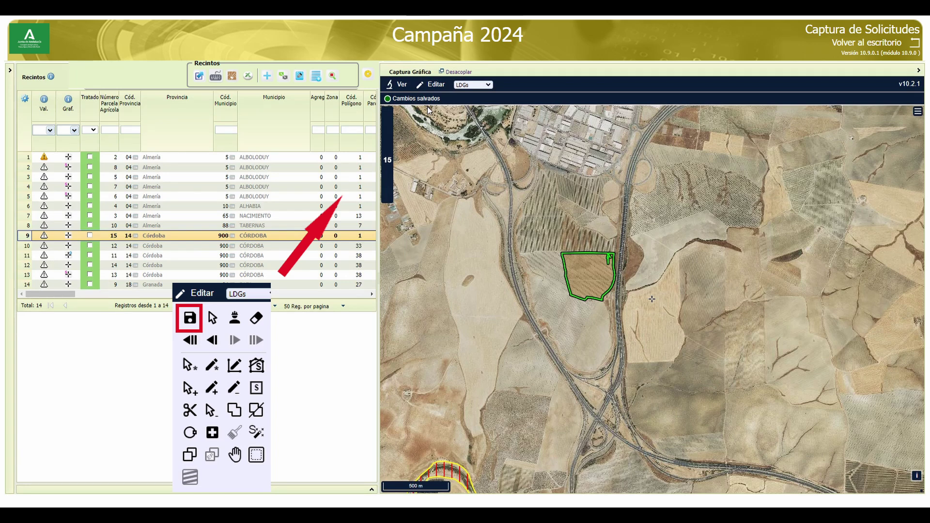
mouse_move(428, 108)
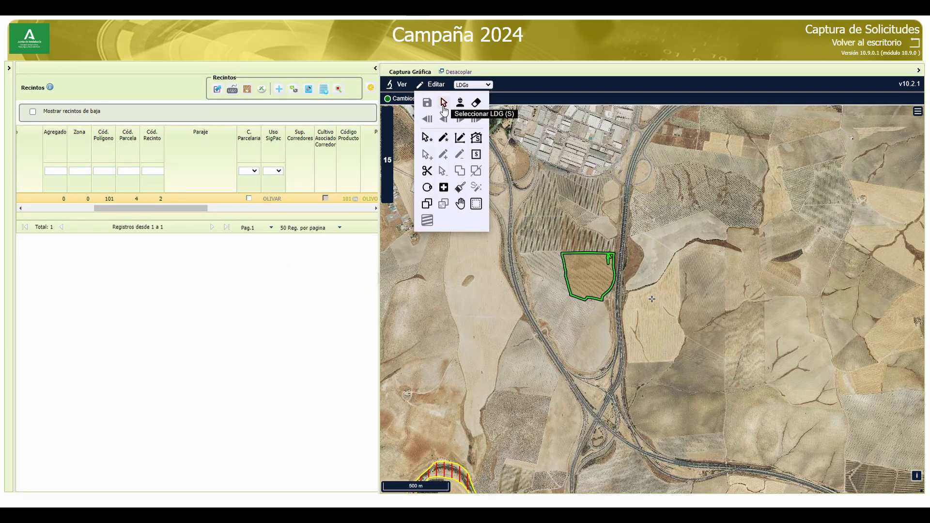
Select the LDG of the green-outlined enclosure west of the motorway to show its selection data.
click(444, 103)
click(587, 280)
scroll(588, 280, up, 1)
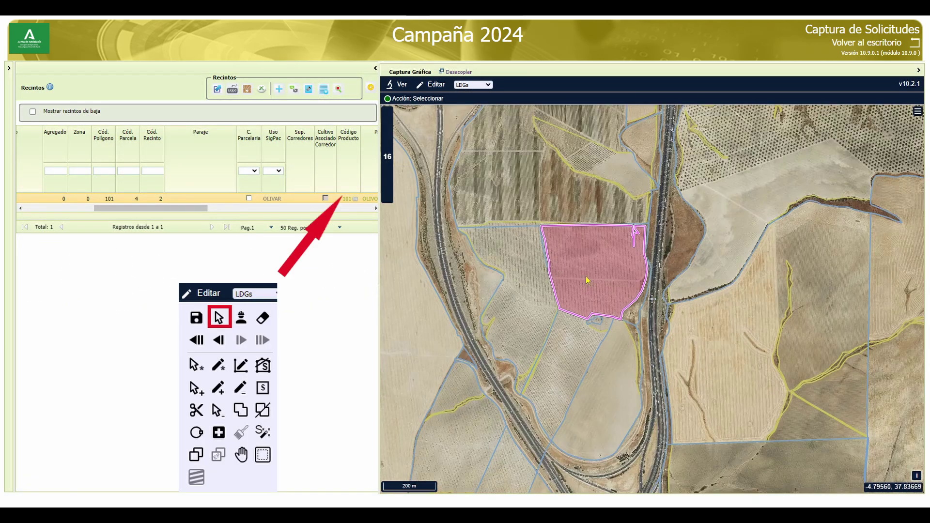
scroll(609, 244, up, 1)
click(607, 241)
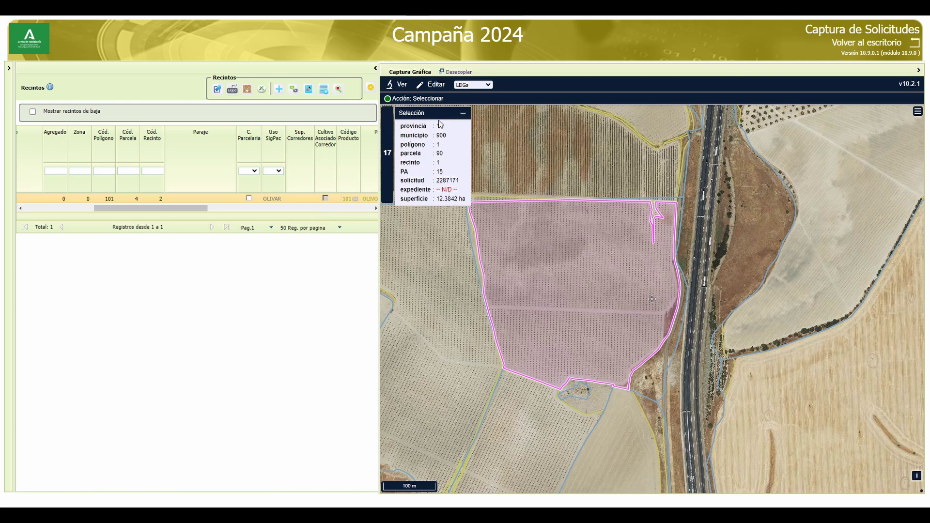
Activate the plot directly south of the selected enclosure, inside the road curve, as a working enclosure.
scroll(521, 136, down, 1)
click(431, 84)
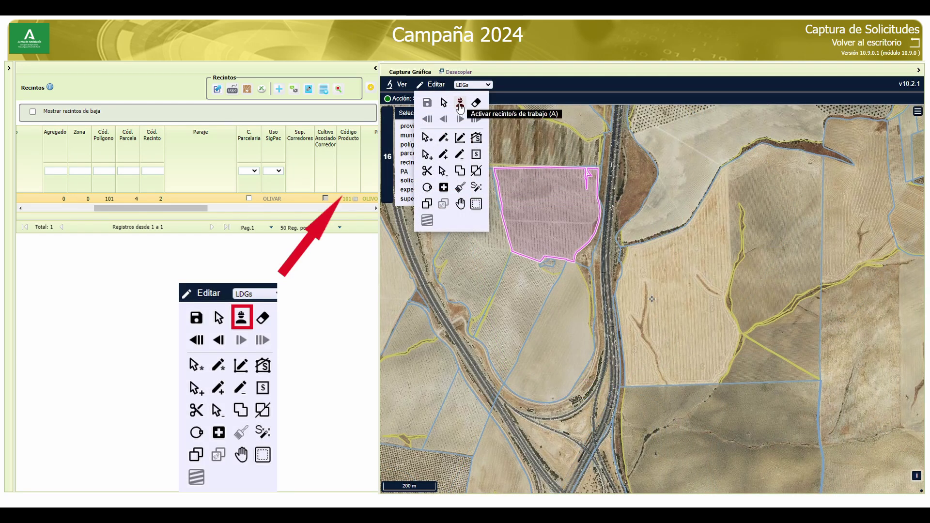
click(459, 103)
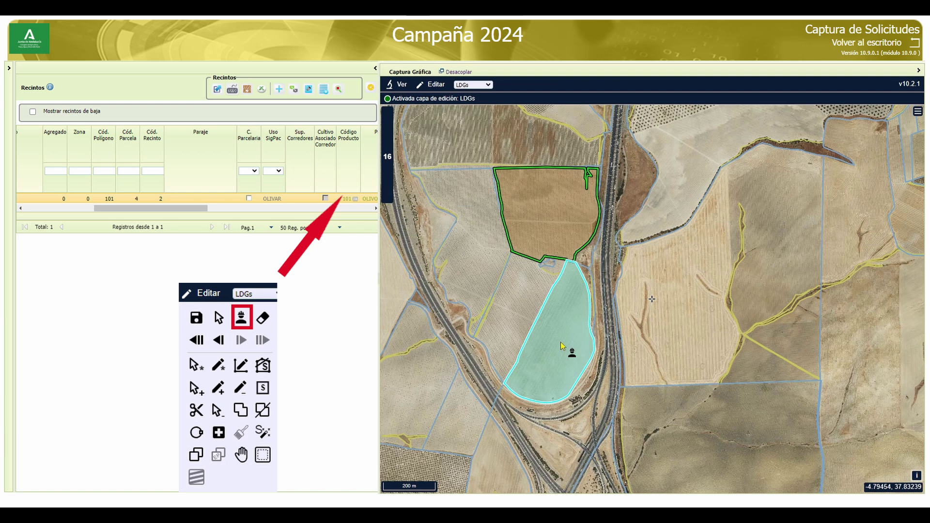
click(560, 342)
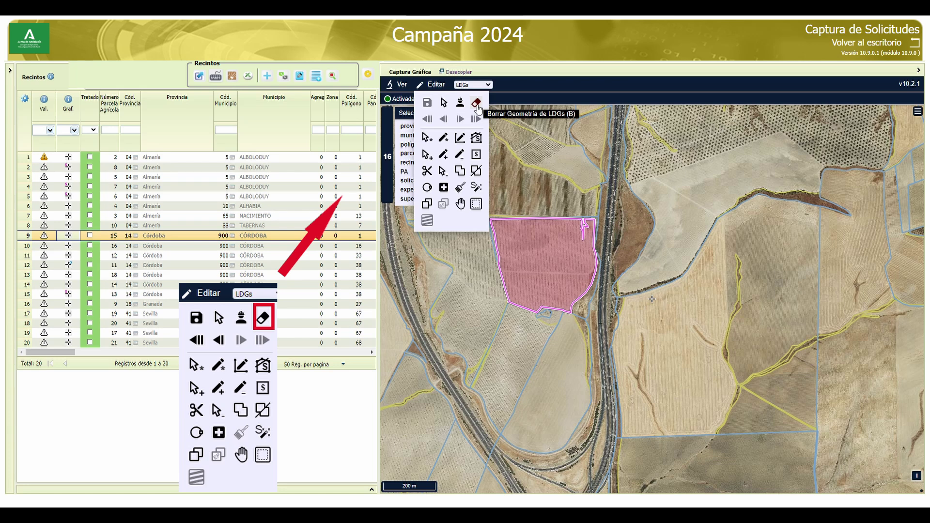
Erase the LDG geometry of the enclosure in polígono 1, parcela 90, and save the changes.
click(479, 108)
scroll(557, 269, up, 1)
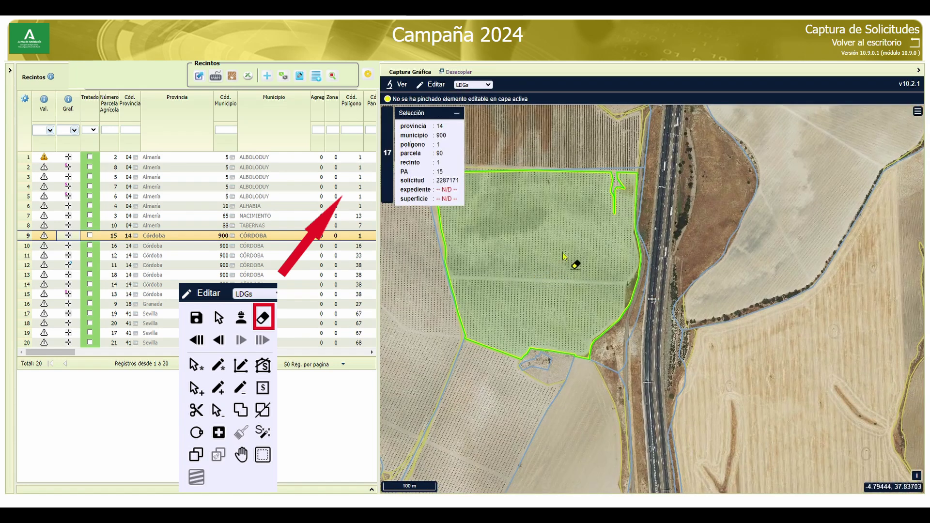
drag(524, 248, 591, 263)
click(436, 85)
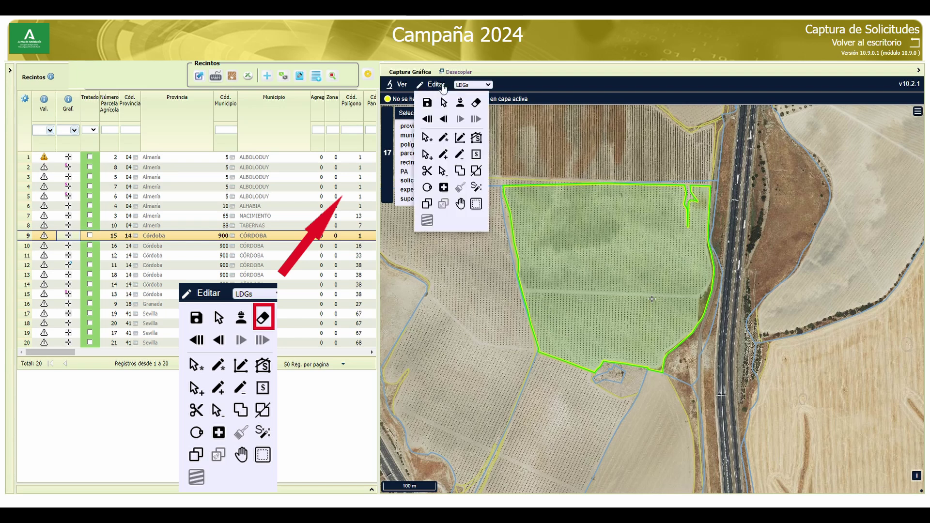
click(428, 107)
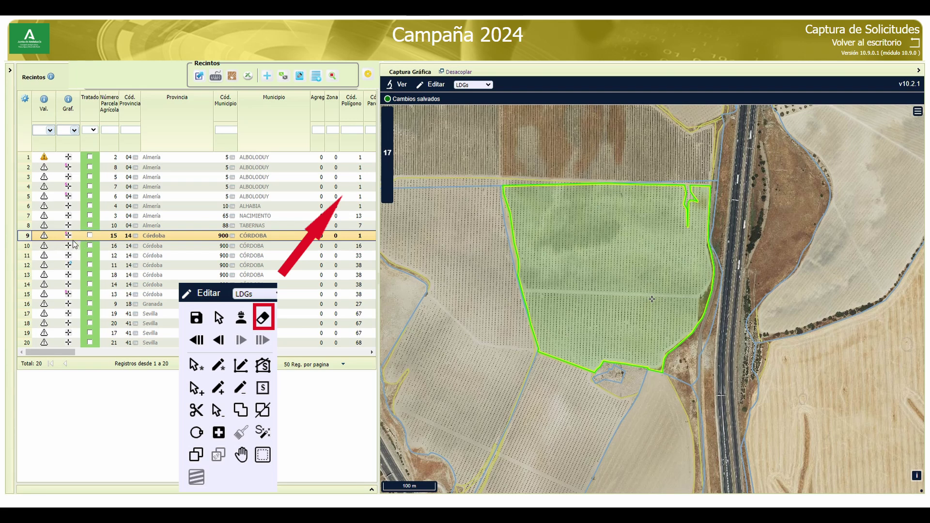
Mark the highlighted Córdoba enclosure, agricultural parcel 15, for deletion in the enclosure list.
drag(59, 353, 377, 275)
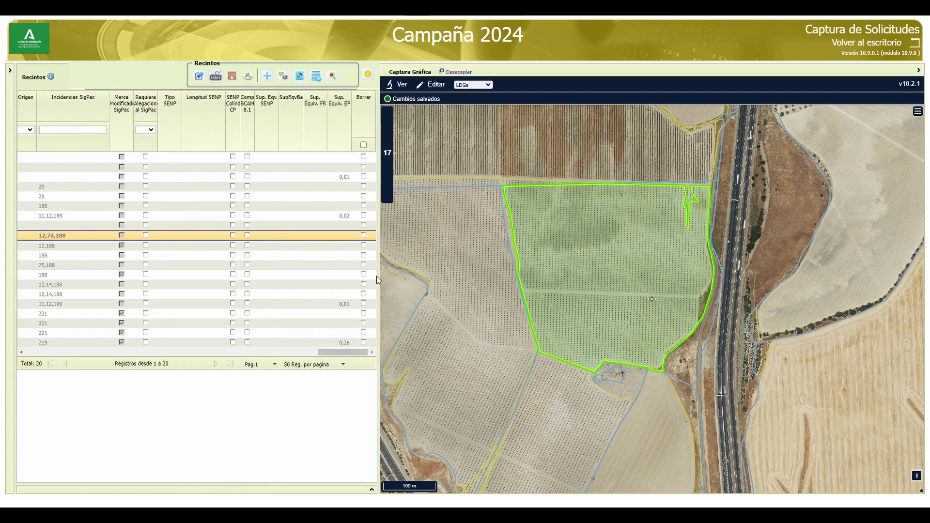
click(363, 236)
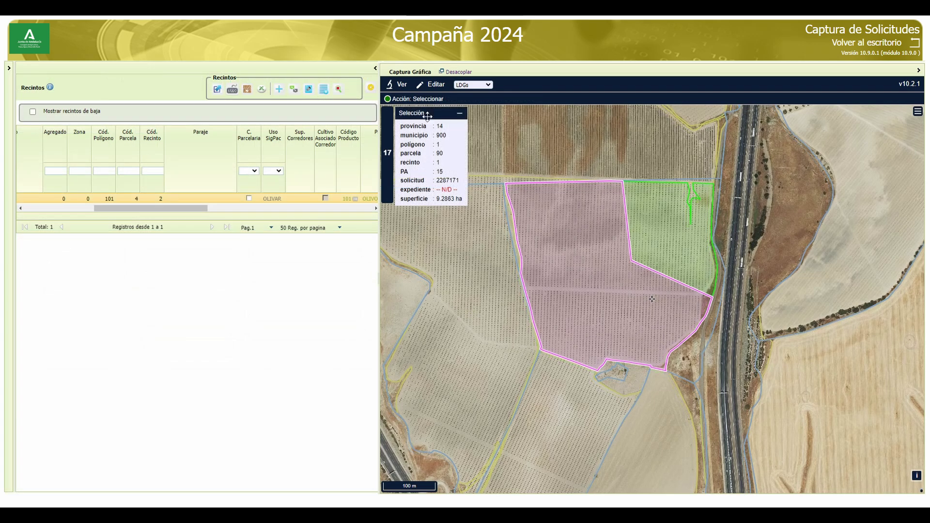
Undo all changes to the split enclosure, and redo and undo its last change.
click(430, 85)
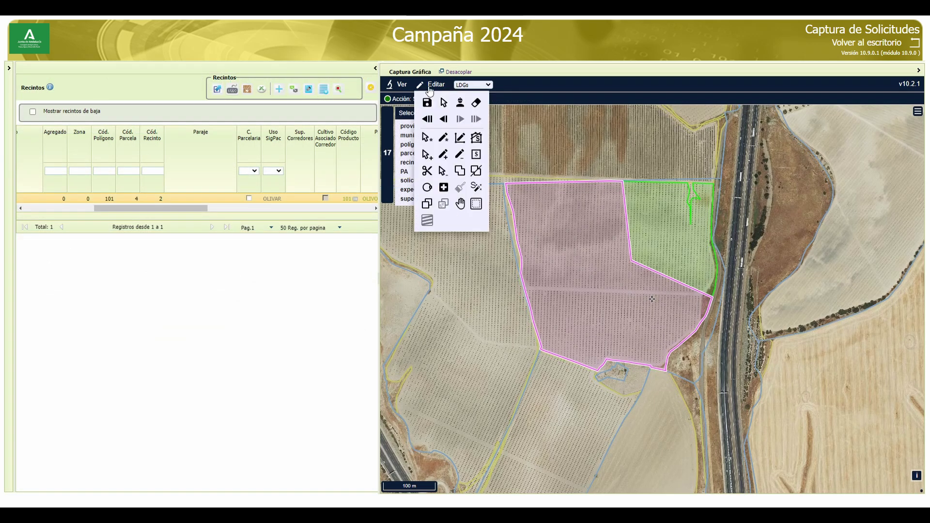
click(426, 120)
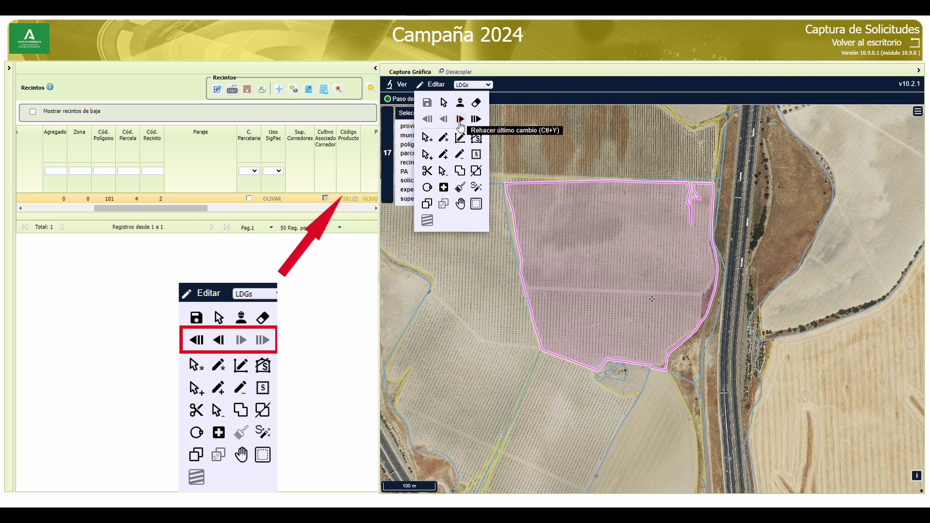
click(461, 125)
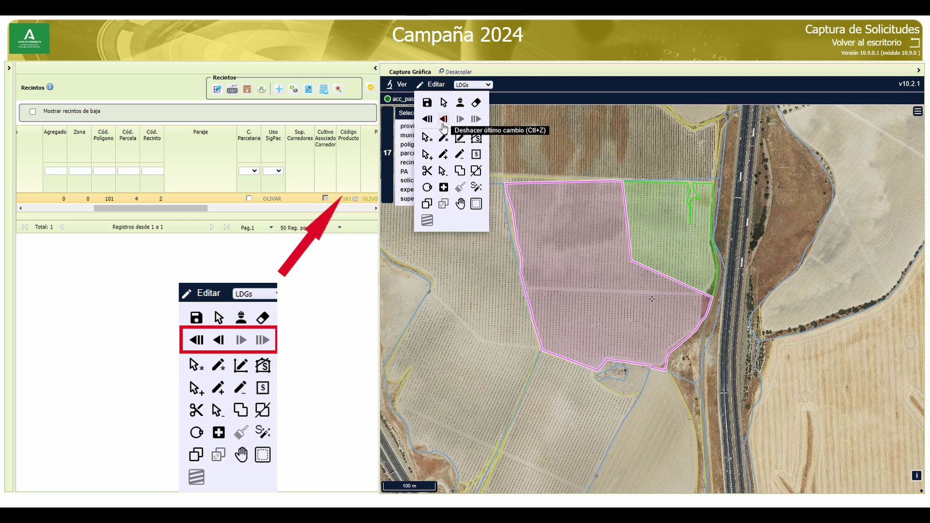
click(446, 124)
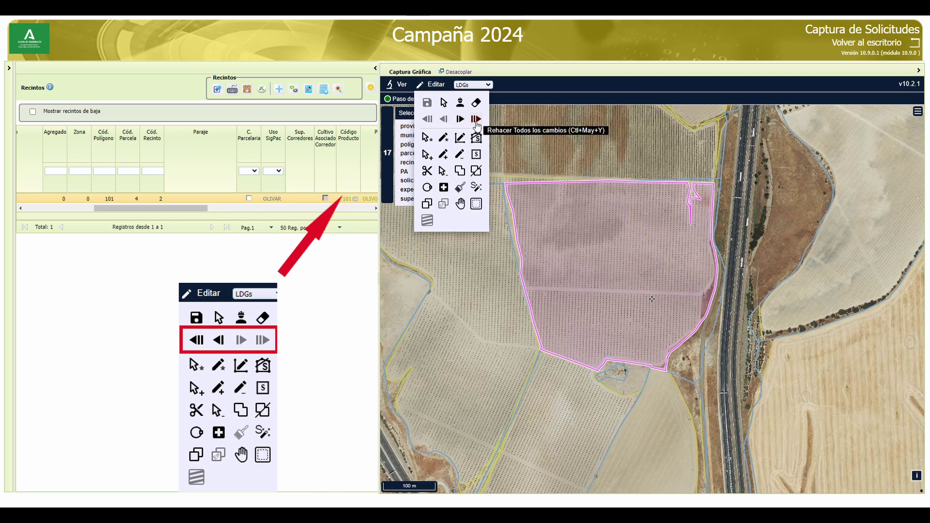
Redo all changes to the split enclosure and undo them all again.
click(476, 120)
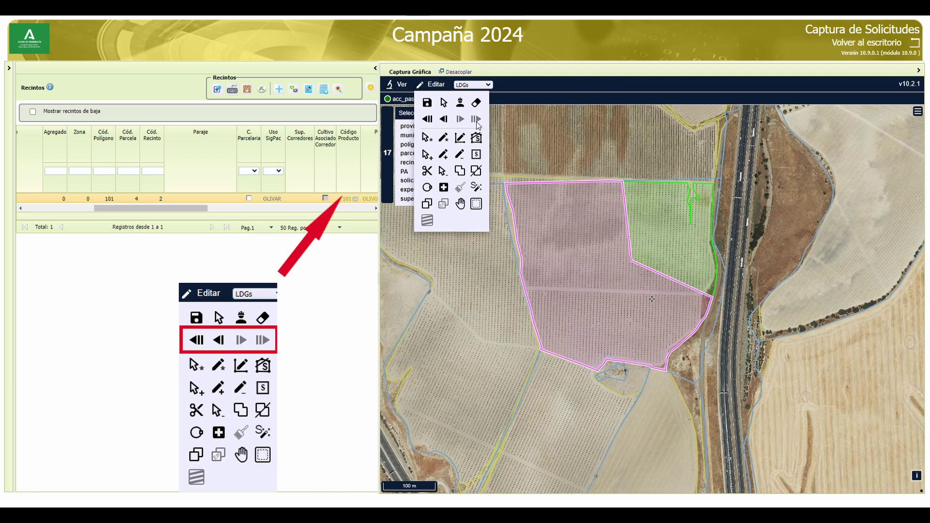
click(427, 119)
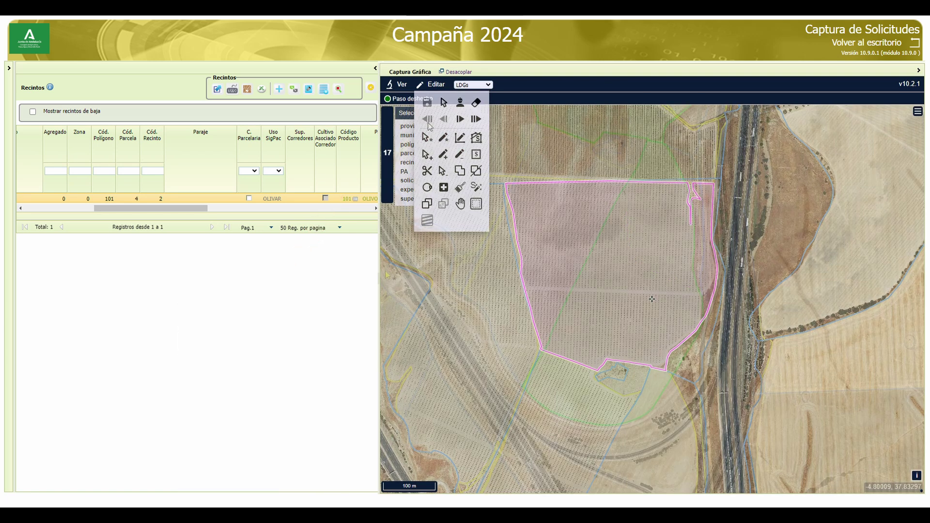
mouse_move(427, 85)
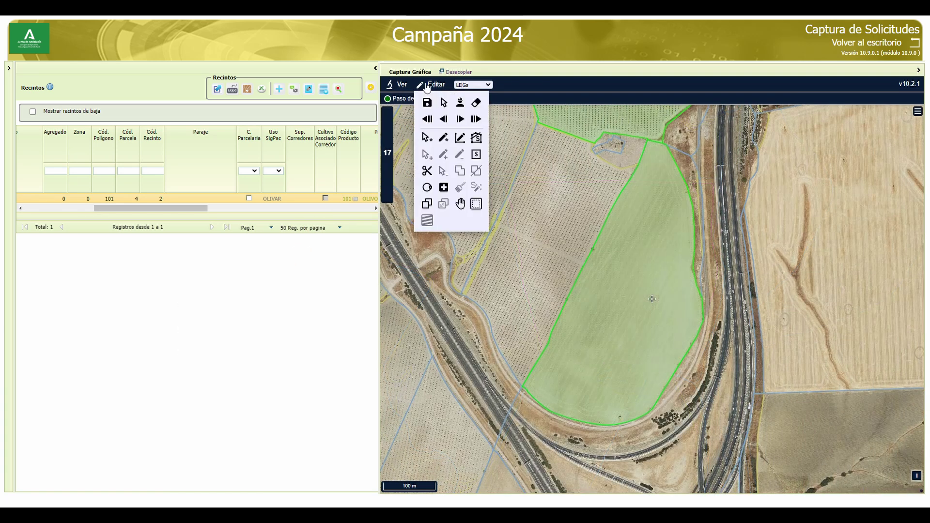
Create a new LDG covering the whole activated enclosure inside the road curve.
click(427, 141)
click(631, 286)
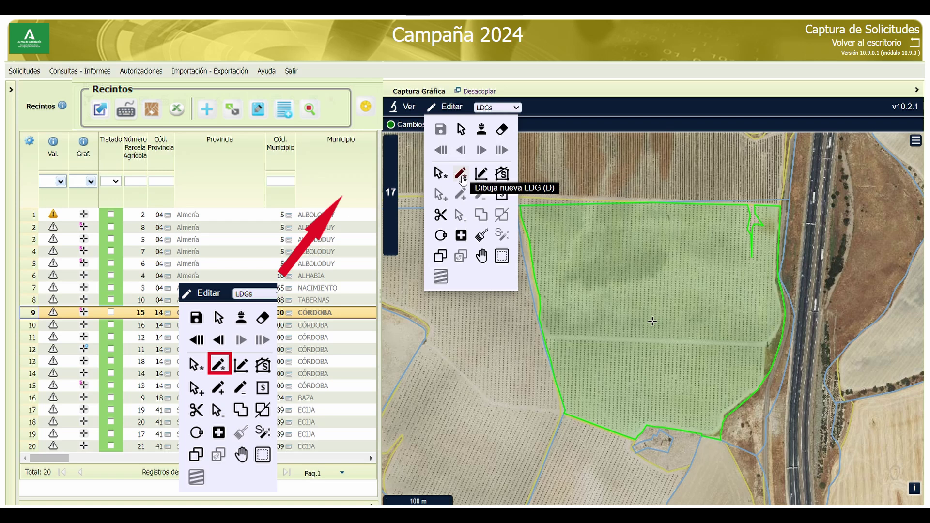
Digitize a new LDG as a quadrilateral over the southern part of the activated enclosure and save the changes.
click(462, 175)
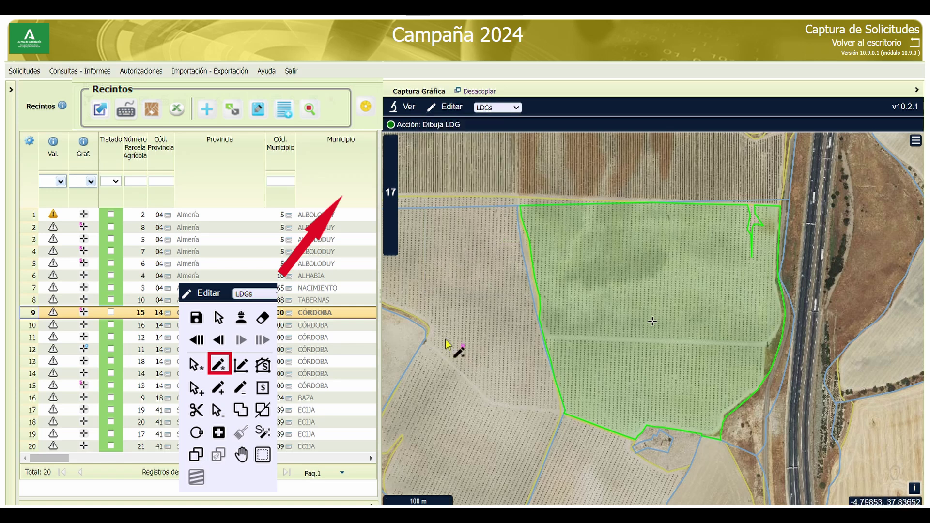
click(517, 337)
click(541, 454)
click(778, 473)
double_click(810, 363)
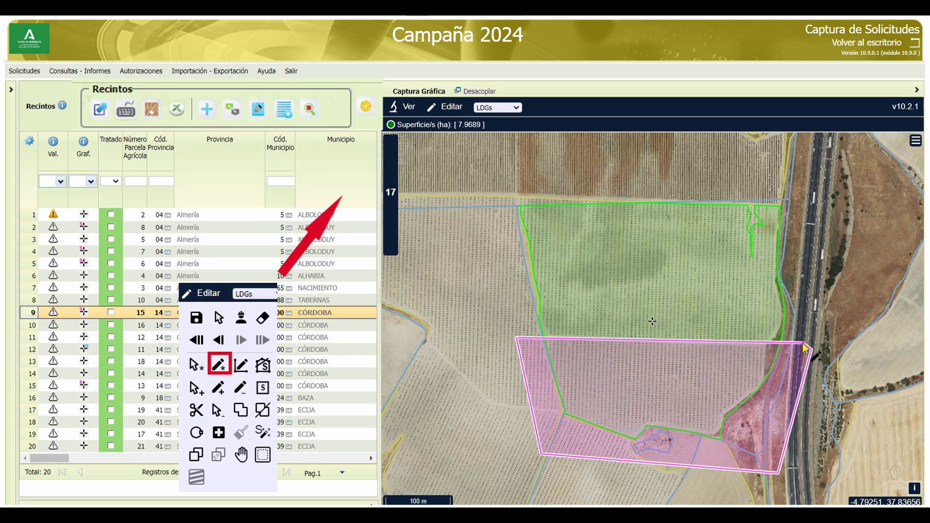
click(445, 106)
click(434, 146)
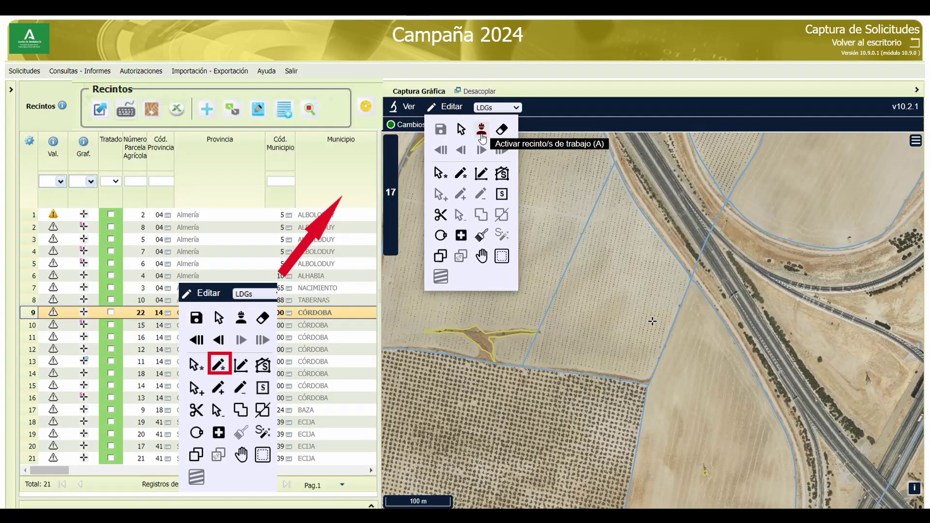
Activate the enclosure west of the motorway junction, digitize a new LDG over its southern part and save it.
click(479, 133)
click(606, 300)
click(446, 107)
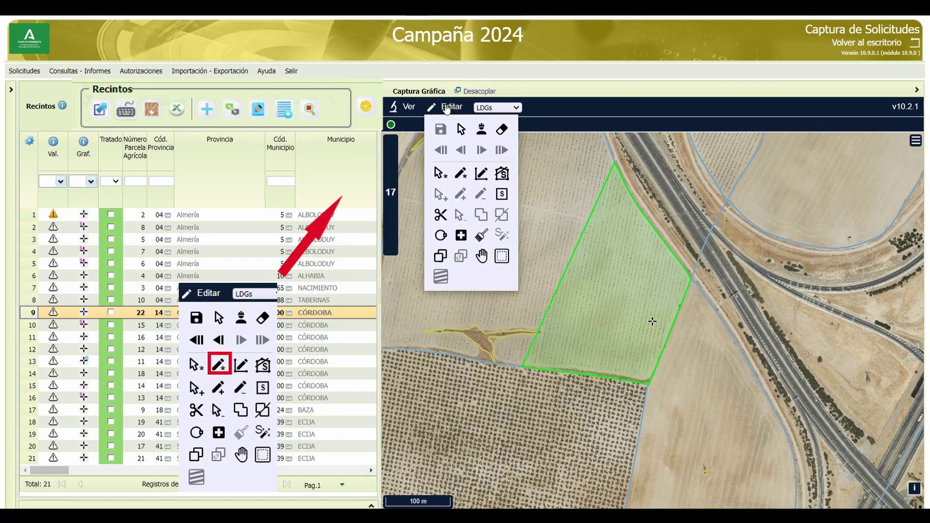
click(460, 173)
click(543, 241)
click(682, 345)
click(645, 433)
double_click(451, 399)
click(446, 107)
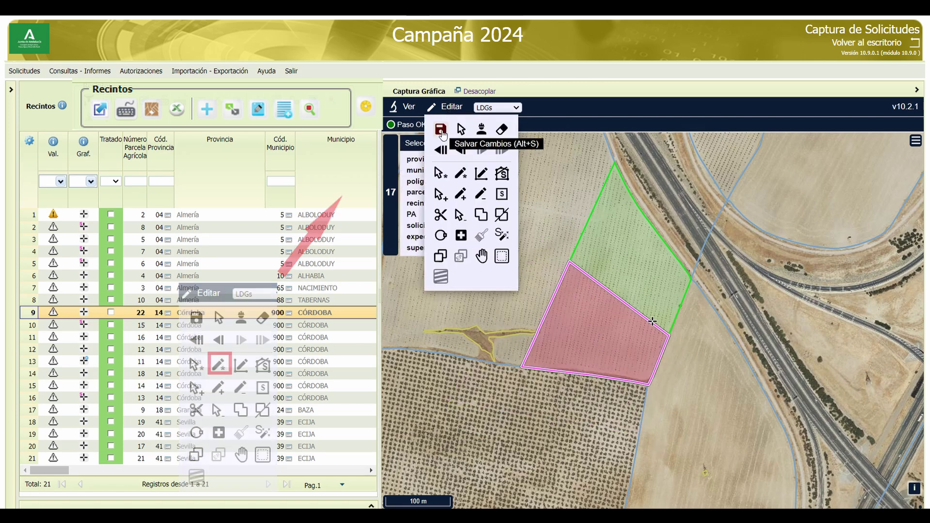
click(440, 130)
drag(62, 476, 138, 472)
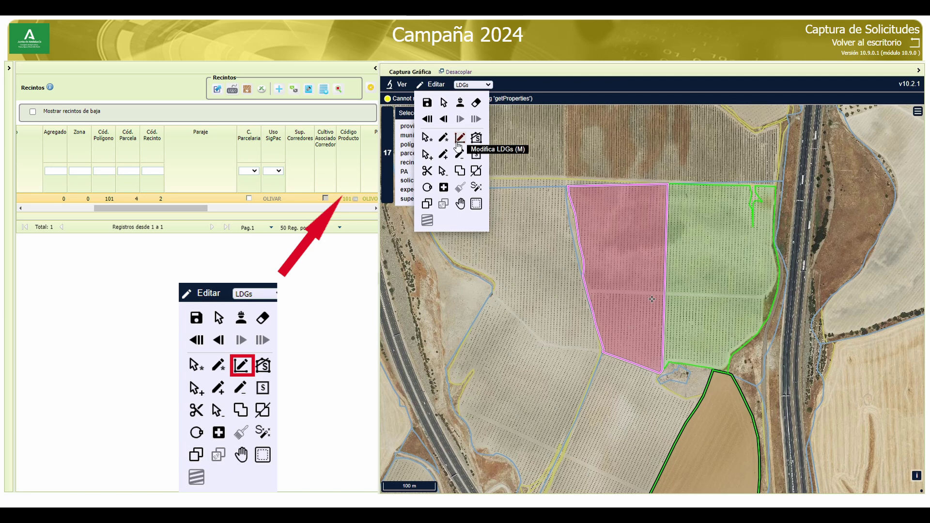
Reshape the LDG of polígono 1, parcela 90 by moving its northeast vertex east and pulling its eastern edge outward with a new vertex.
click(459, 144)
drag(668, 185, 726, 186)
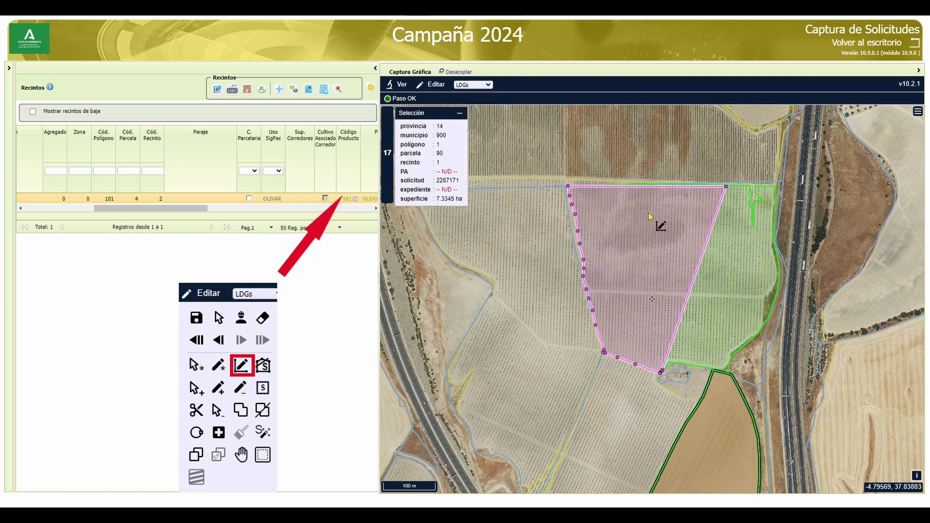
drag(695, 276, 722, 299)
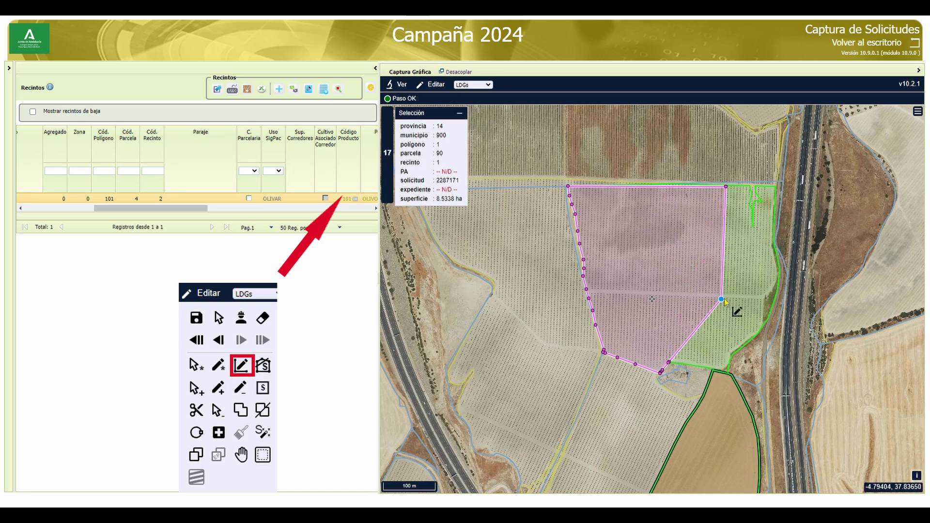
click(726, 186)
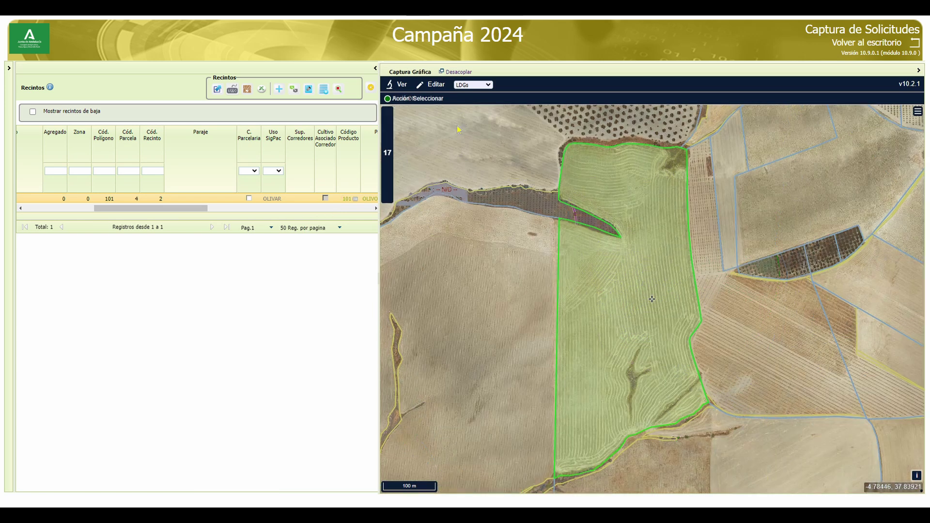
Generate a new LDG from an east-west dividing line across the activated enclosure, with its area adjusted to 4.85 ha.
click(431, 84)
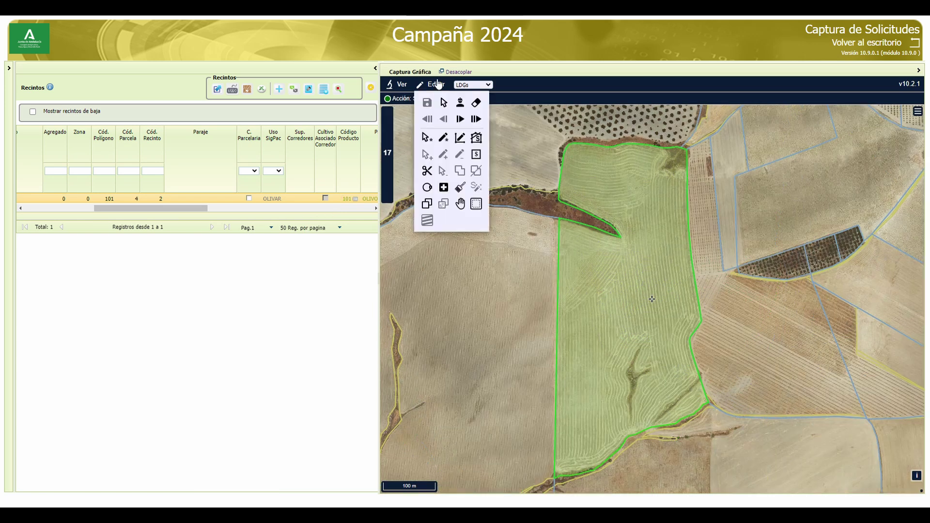
click(477, 139)
click(523, 274)
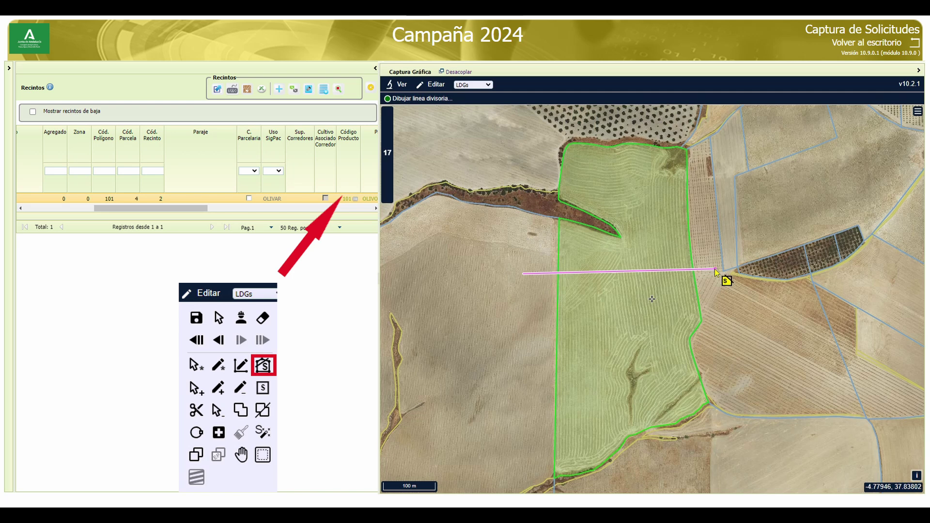
double_click(715, 269)
scroll(582, 288, down, 2)
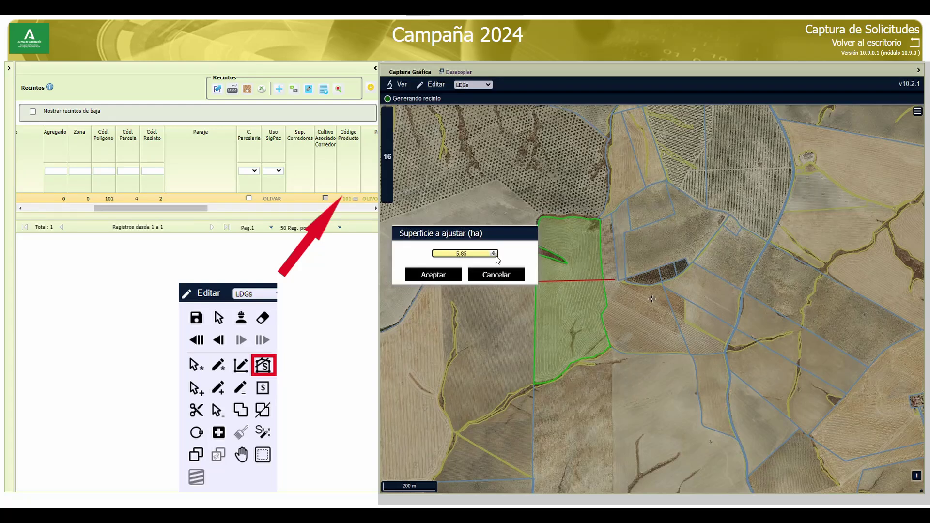
click(494, 255)
click(443, 275)
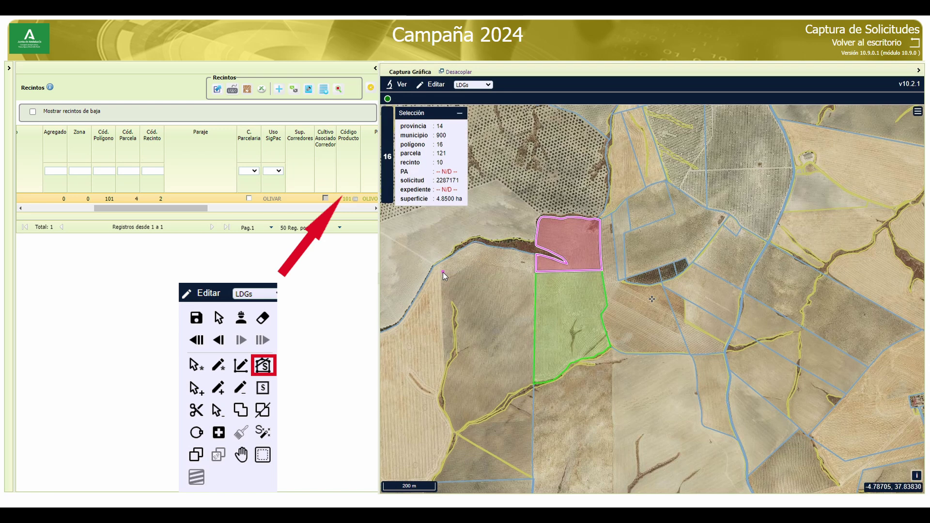
Add the remaining southern part of the enclosure to the selected LDG.
click(433, 84)
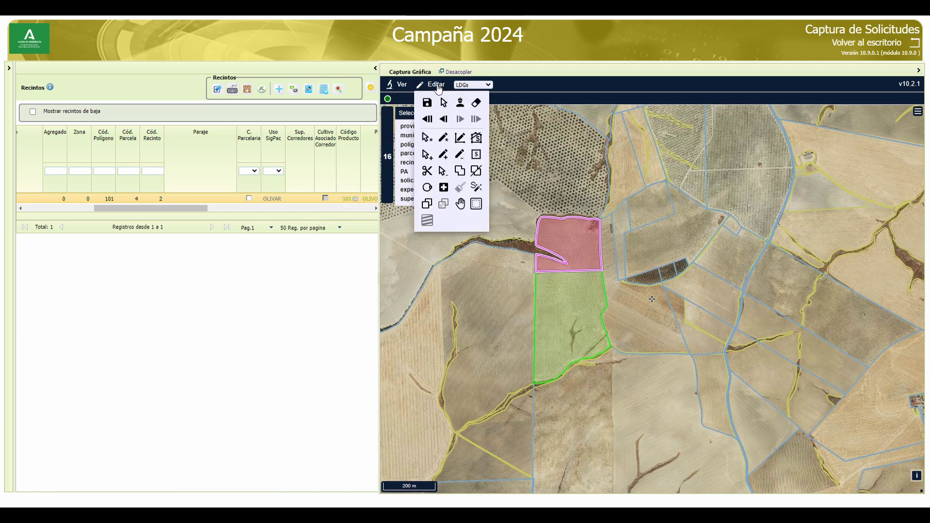
click(427, 155)
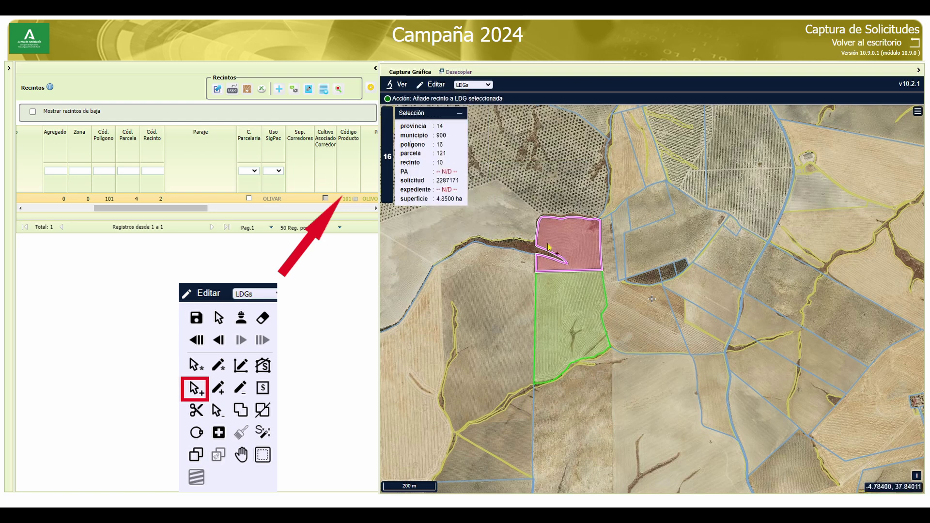
click(570, 286)
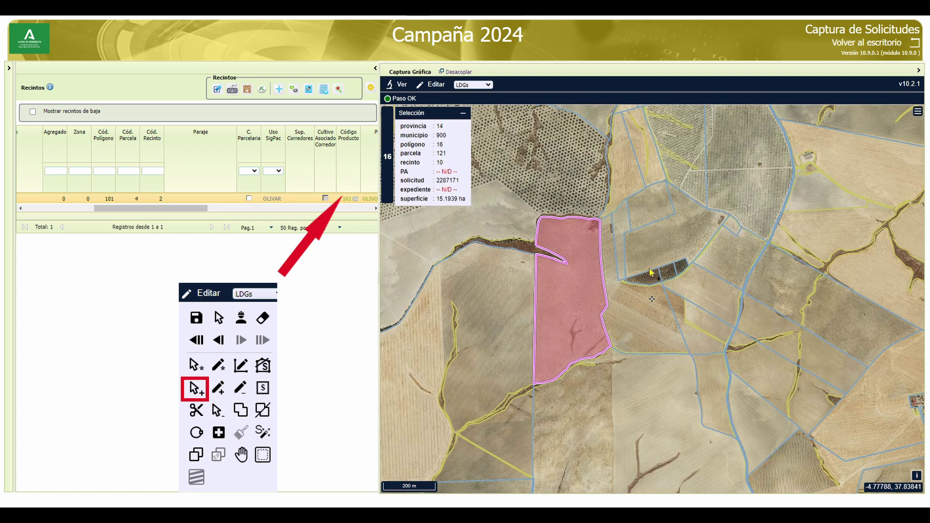
Add a digitized piece covering the enclosure's western strip to the selected LDG.
click(437, 86)
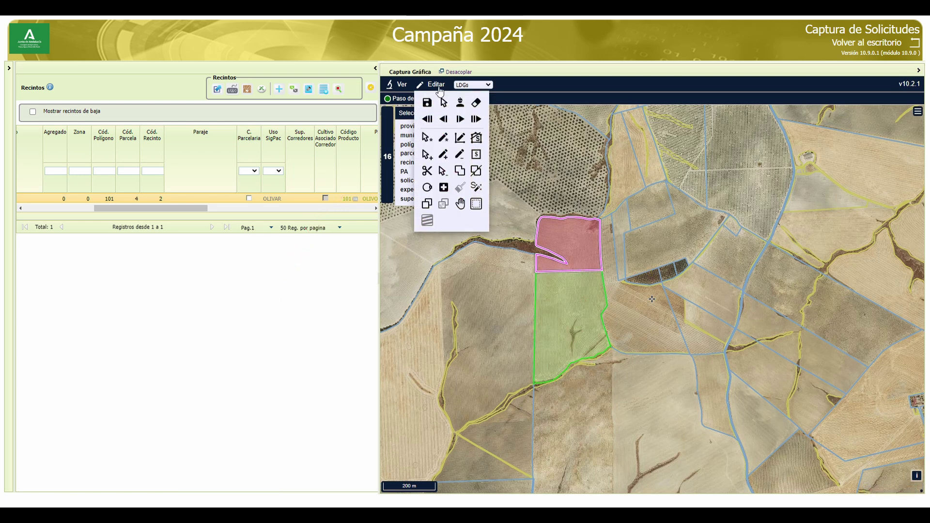
click(444, 154)
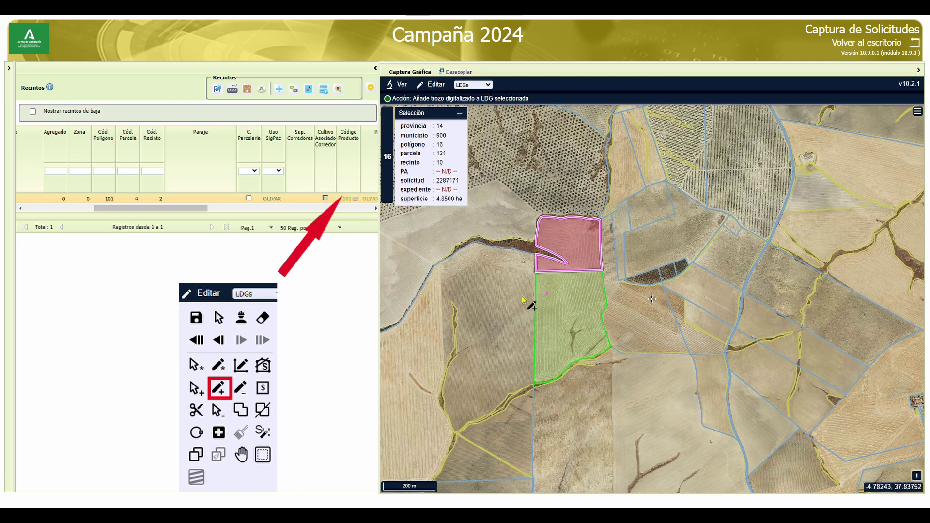
click(569, 193)
click(572, 401)
click(497, 412)
double_click(507, 189)
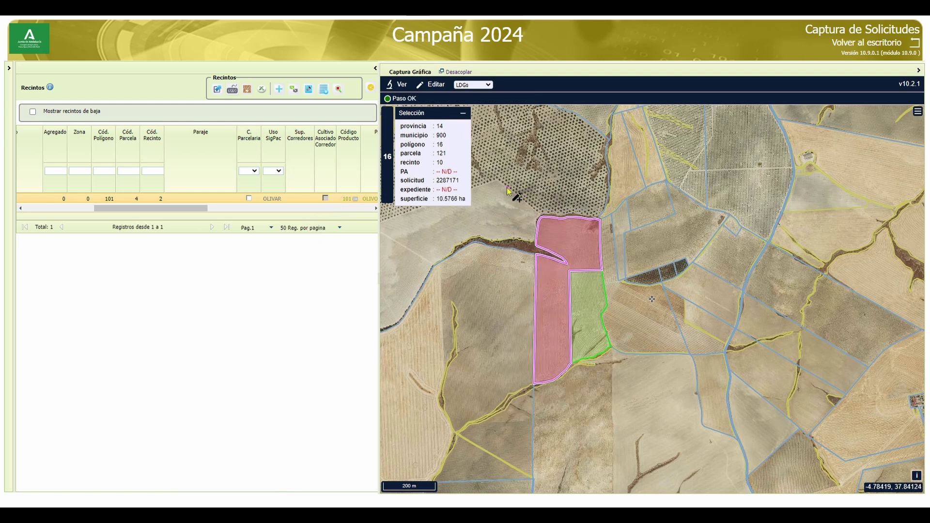
Subtract a digitized piece from the selected LDG to remove most of its southwestern strip.
click(434, 85)
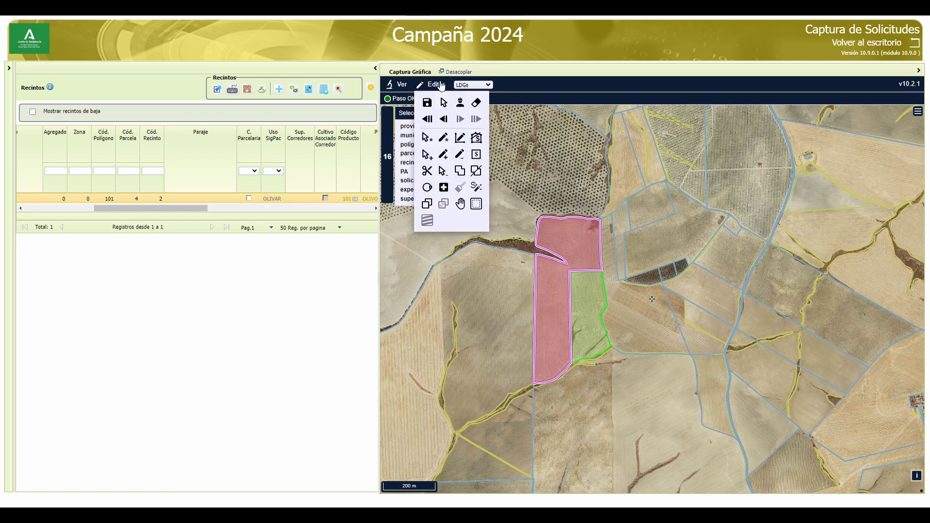
click(461, 163)
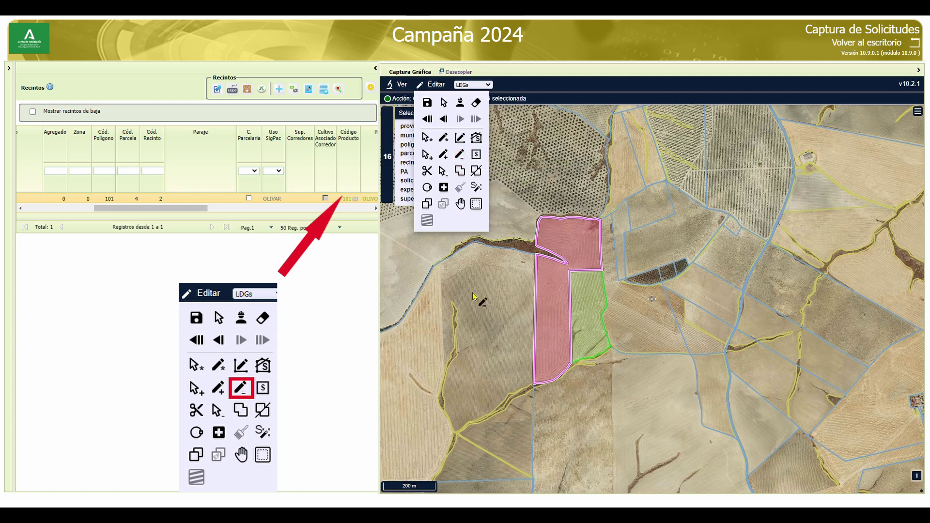
click(521, 297)
click(587, 296)
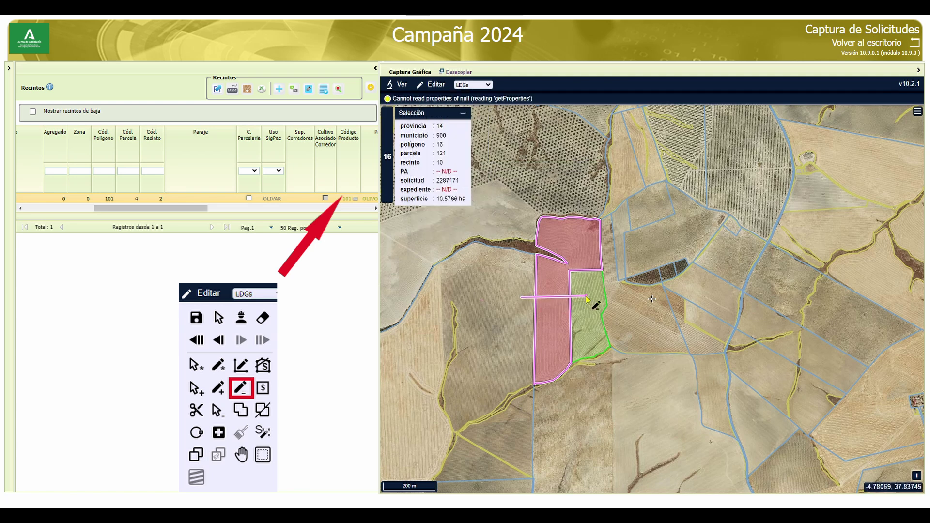
click(600, 402)
double_click(505, 419)
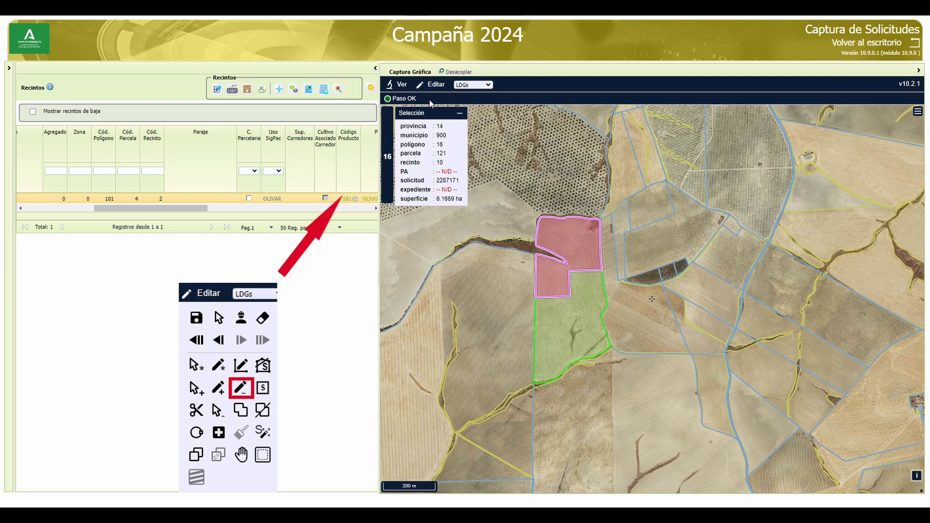
Adjust the area of the LDG in polígono 16, parcela 121 to 5.17 ha.
click(432, 84)
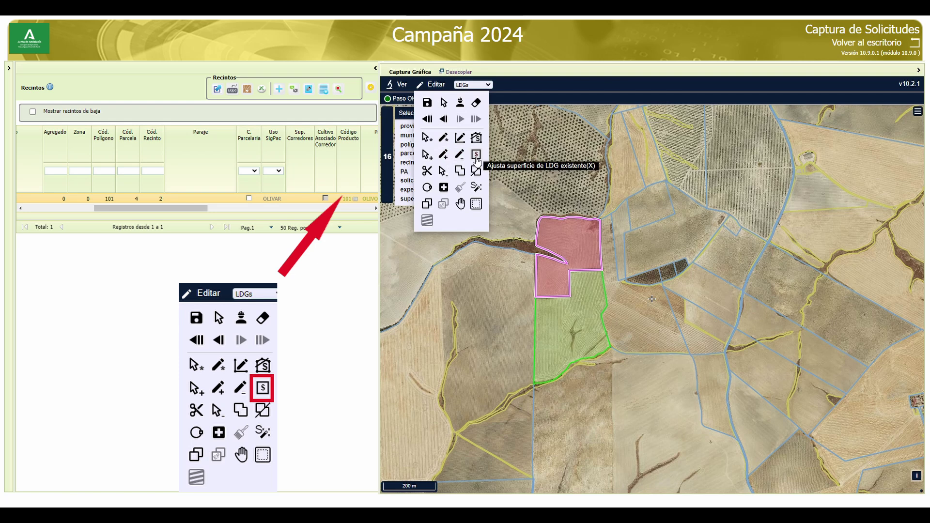
click(477, 155)
click(580, 249)
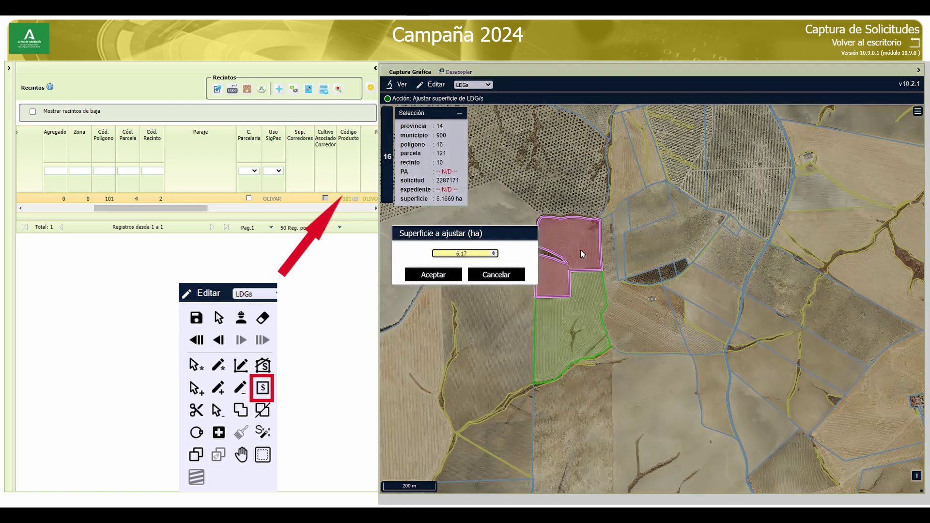
click(495, 256)
click(434, 278)
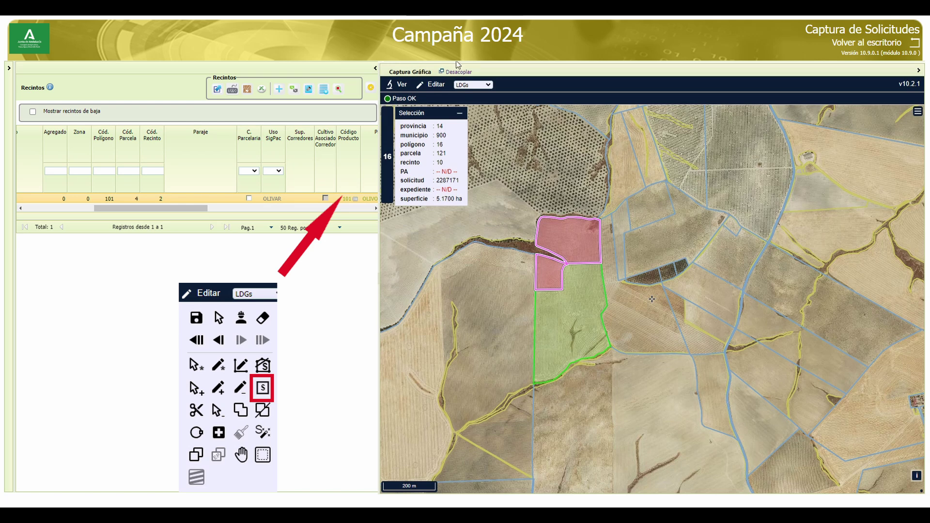
Eliminate the overlaps of the marked LDGs in polígono 38, parcela 10, using the central LDG.
click(432, 85)
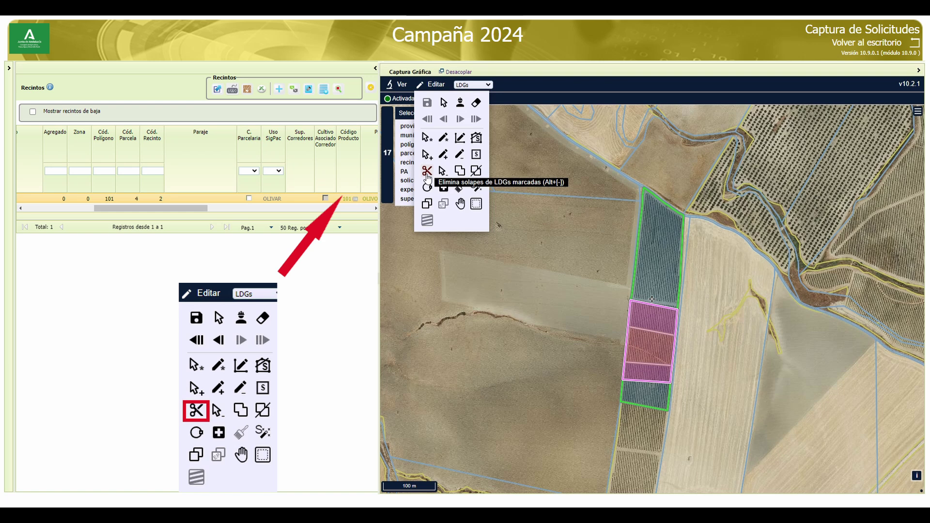
click(426, 171)
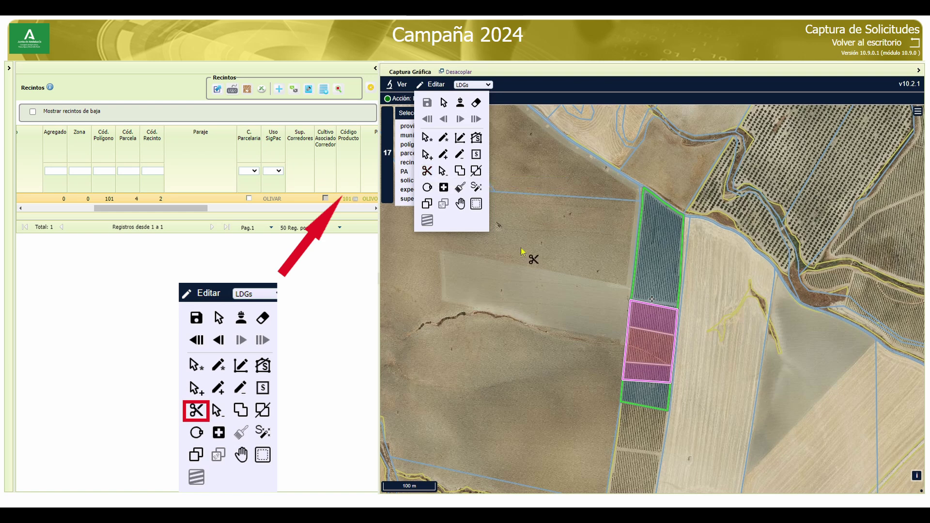
click(654, 352)
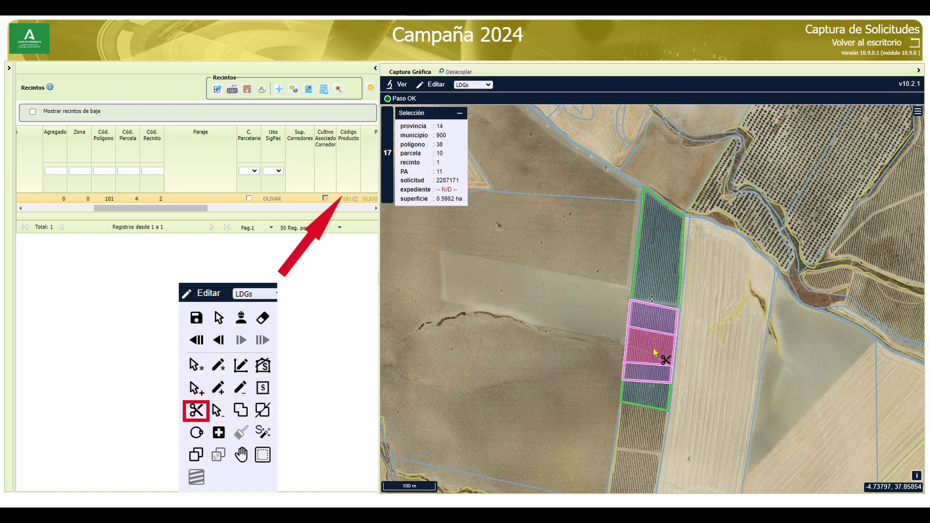
Remove the northern overlapping area of the marked LDGs by selecting that piece.
click(432, 84)
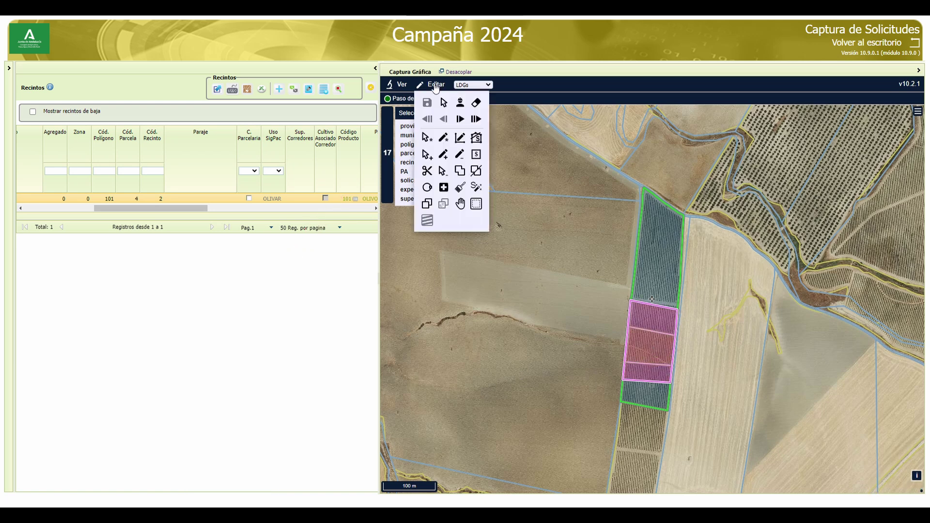
click(442, 171)
click(650, 322)
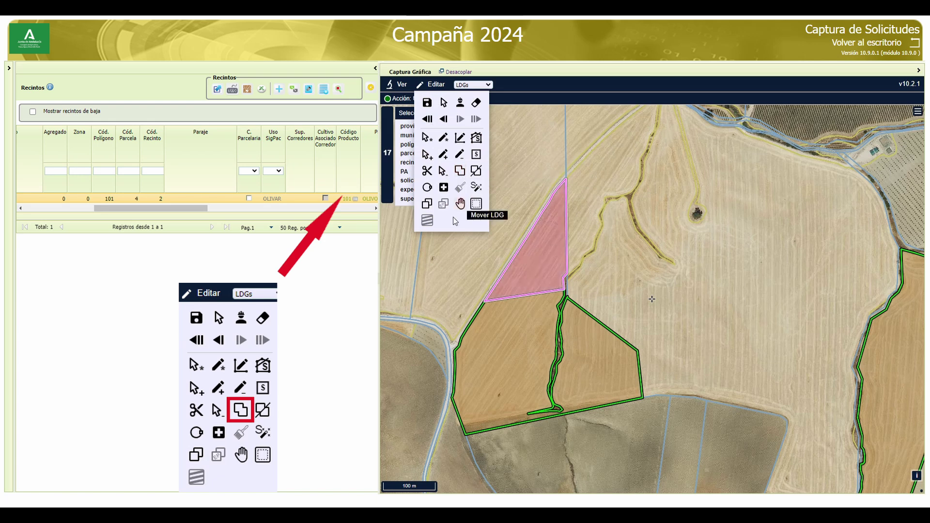
Merge the selected triangular LDG with the adjoining LDG to its south.
click(461, 173)
click(514, 347)
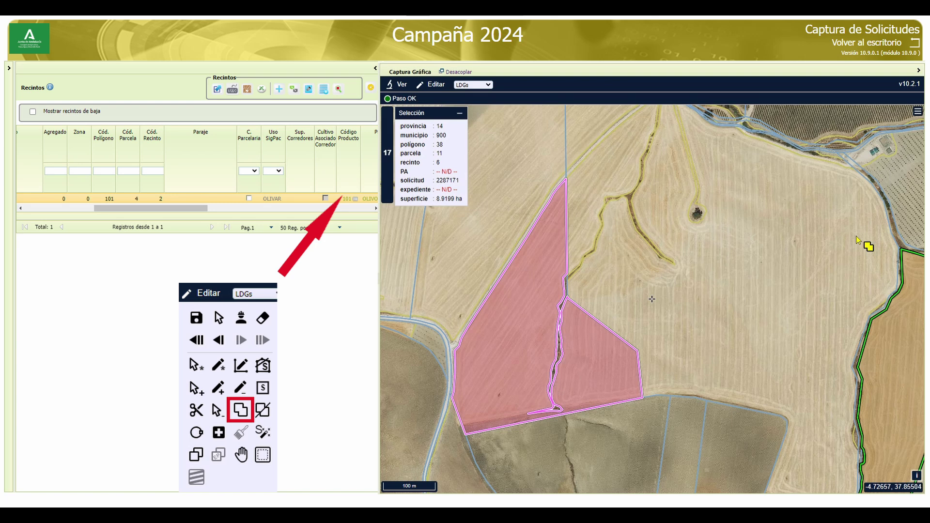
Segregate the northern part of the LDG in polígono 38, parcela 11, recinto 6 by outlining it across the LDG.
click(432, 84)
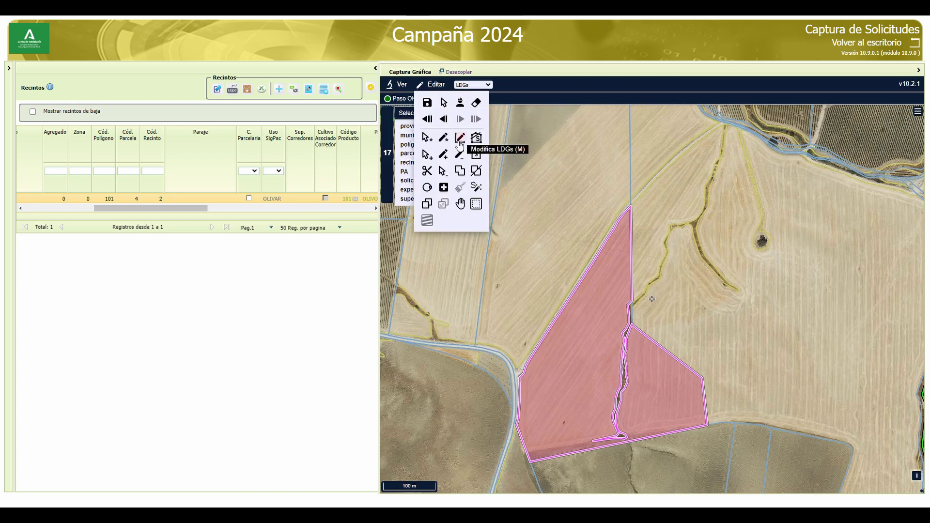
click(479, 179)
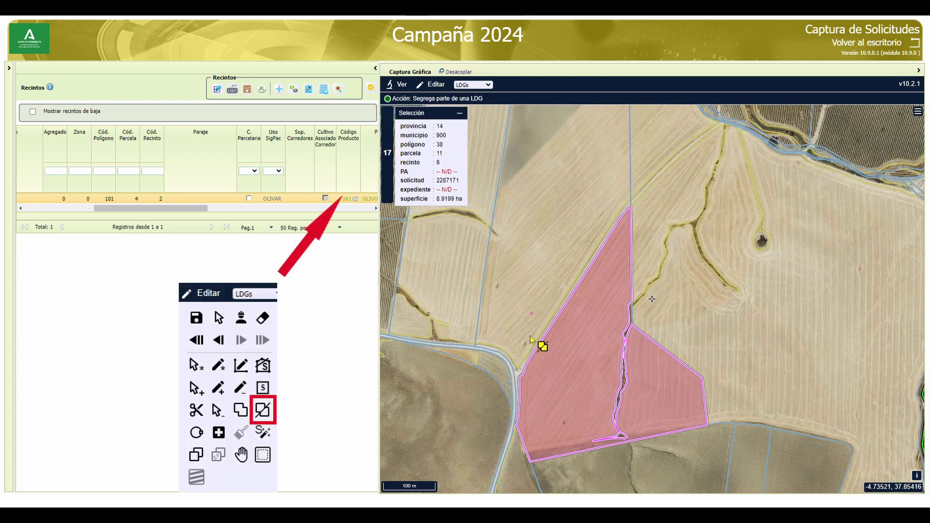
click(513, 334)
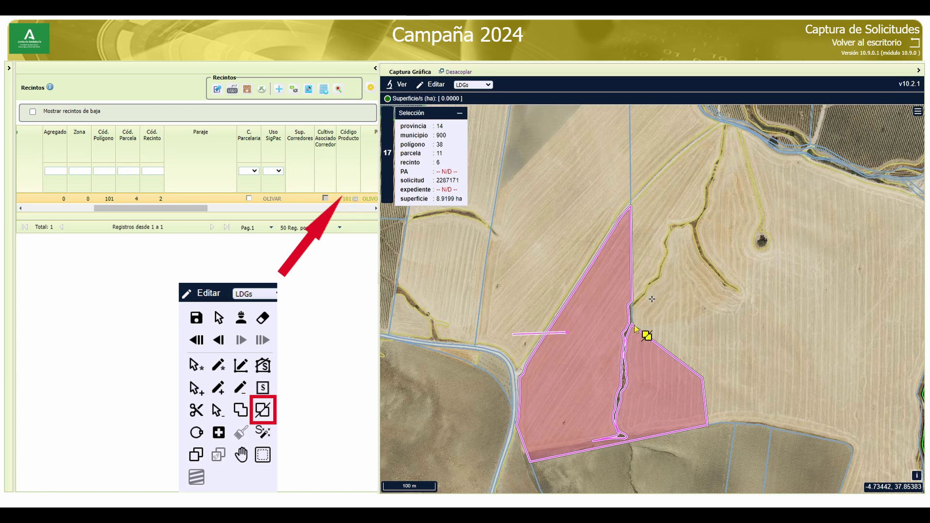
click(681, 309)
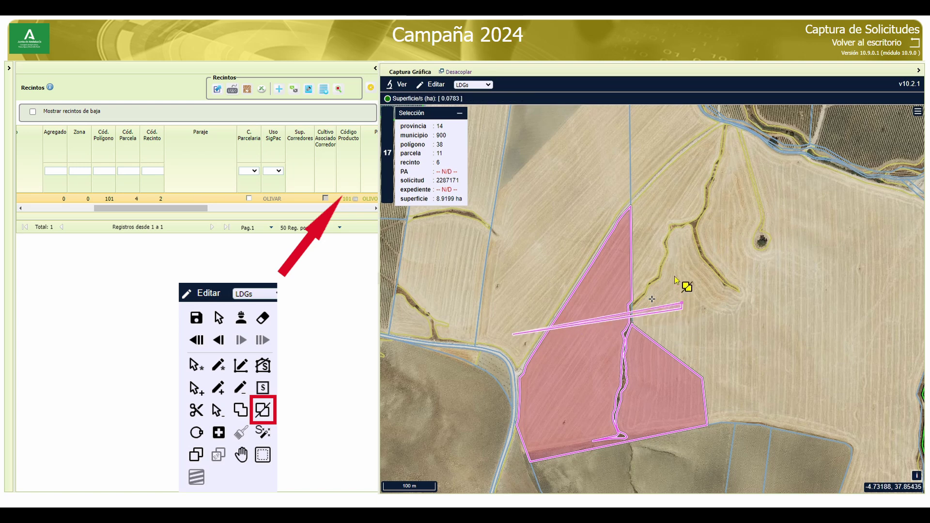
click(654, 185)
double_click(631, 178)
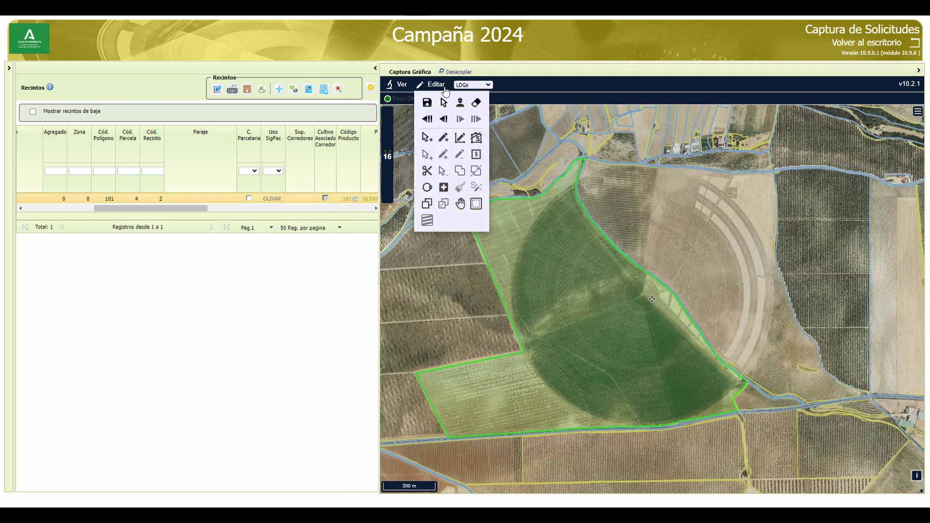
Create a circular LDG of about 47.66 ha centred on the irrigation pivot in polígono 67, parcela 89, recinto 2, and deselect it.
click(427, 189)
click(643, 295)
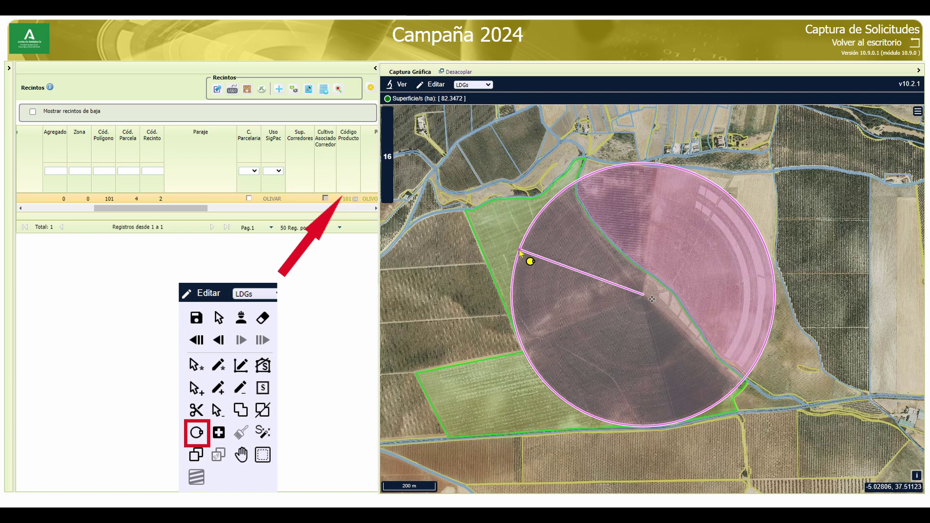
click(520, 251)
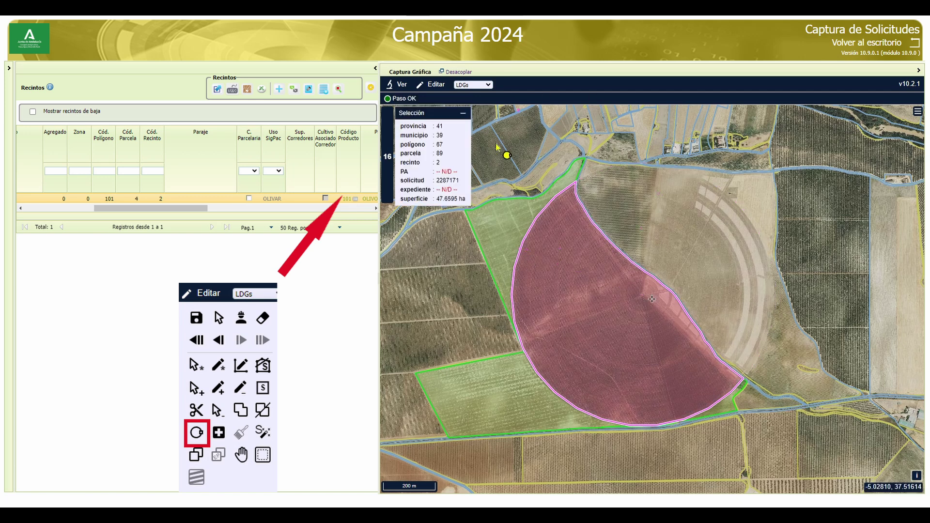
click(434, 92)
click(442, 101)
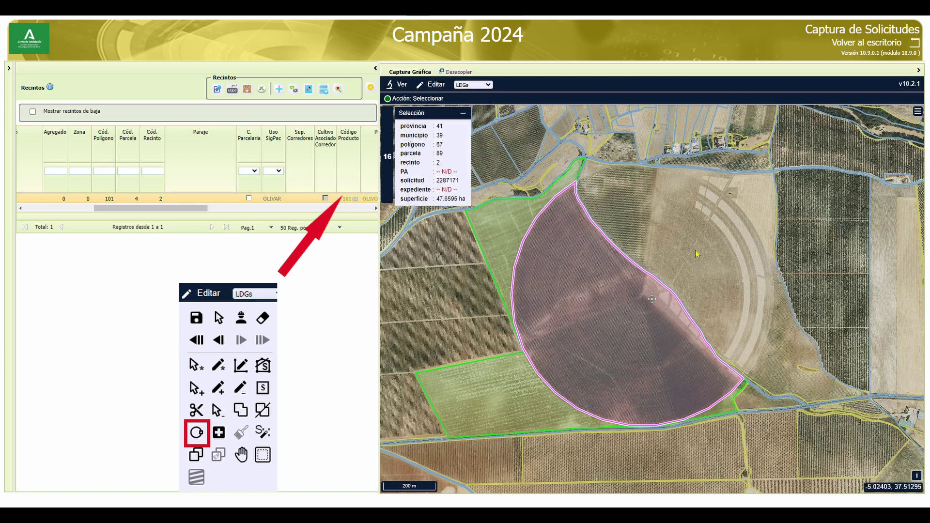
click(693, 250)
Activate the enclosure northeast of the circular LDG as an additional working enclosure.
click(434, 84)
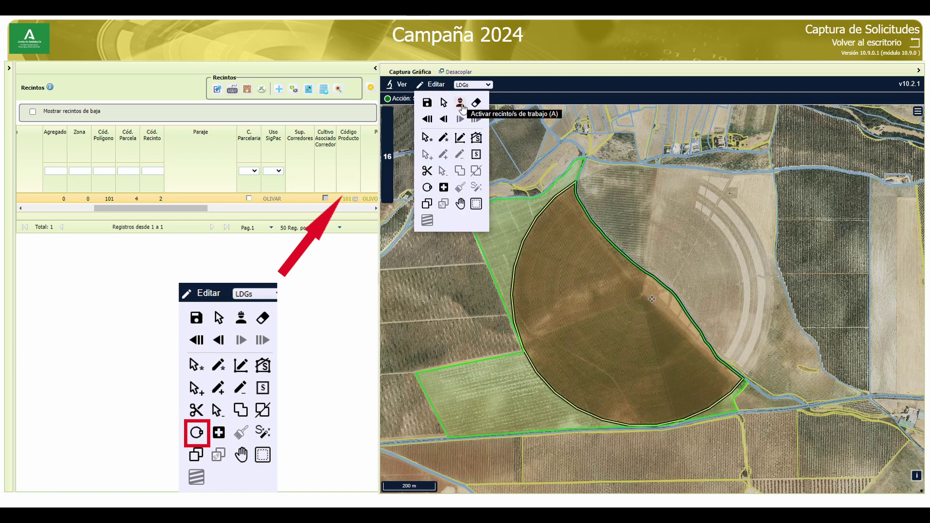
click(461, 102)
click(703, 208)
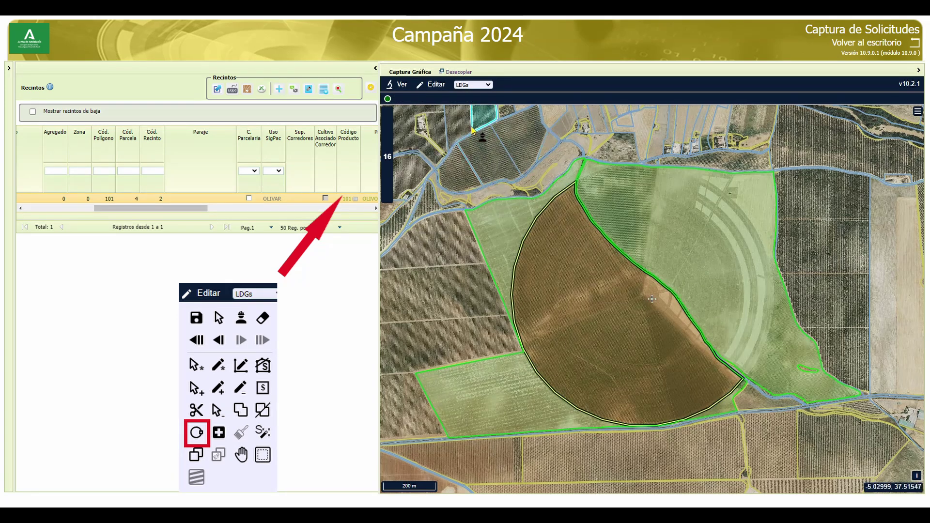
Create the other half of the circular LDG, about 34.57 ha, in polígono 67, parcela 59, recinto 1, using the same pivot centre.
click(436, 85)
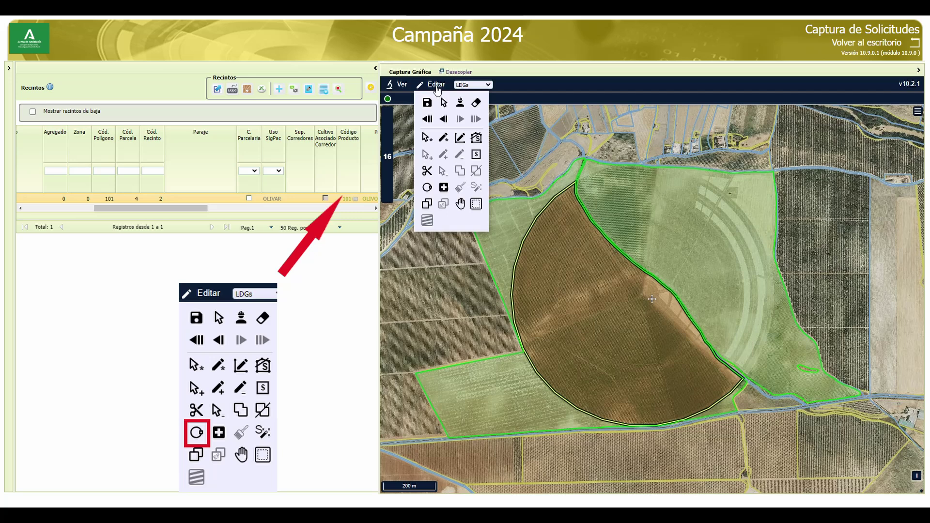
click(427, 187)
click(644, 296)
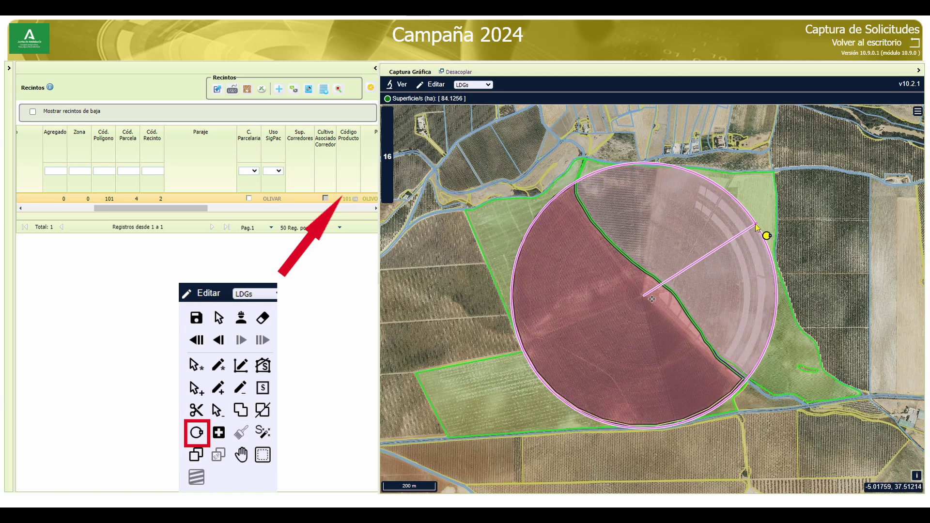
click(757, 227)
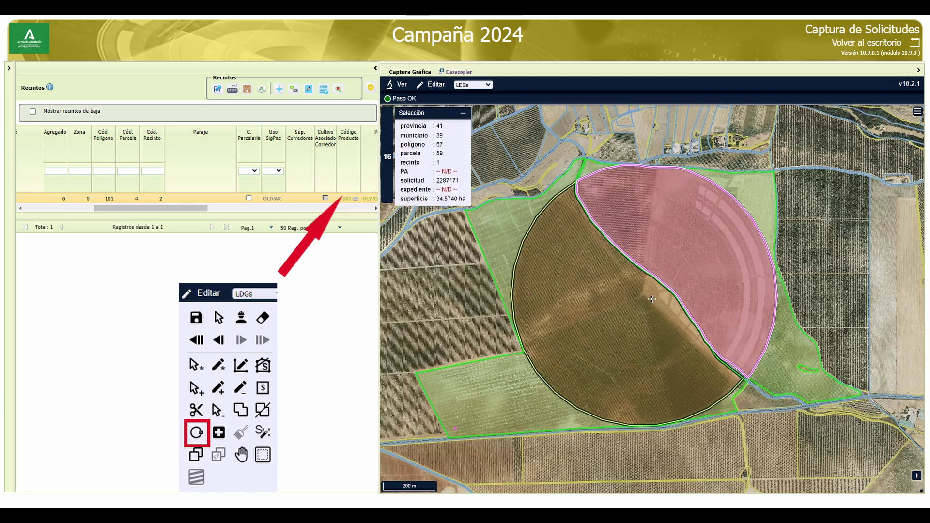
click(442, 99)
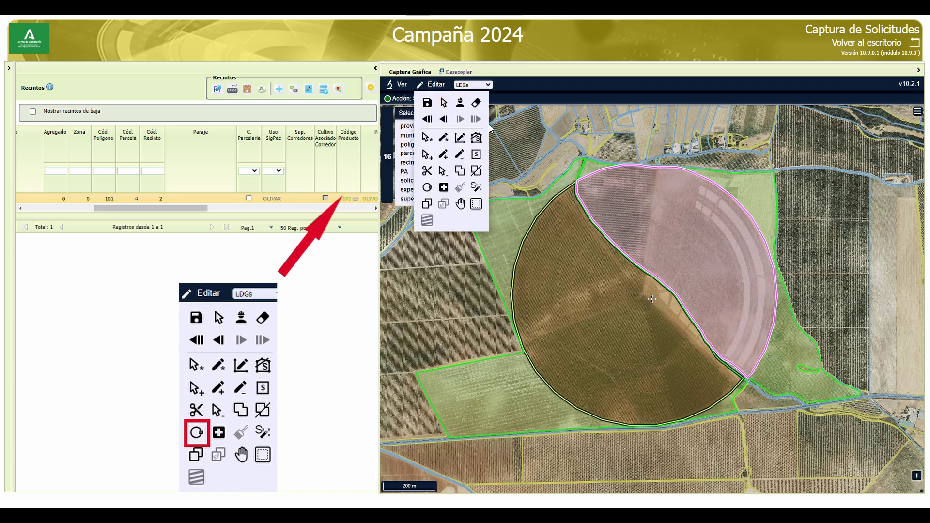
Repair the circular LDG geometry with Repara LDG.
click(435, 85)
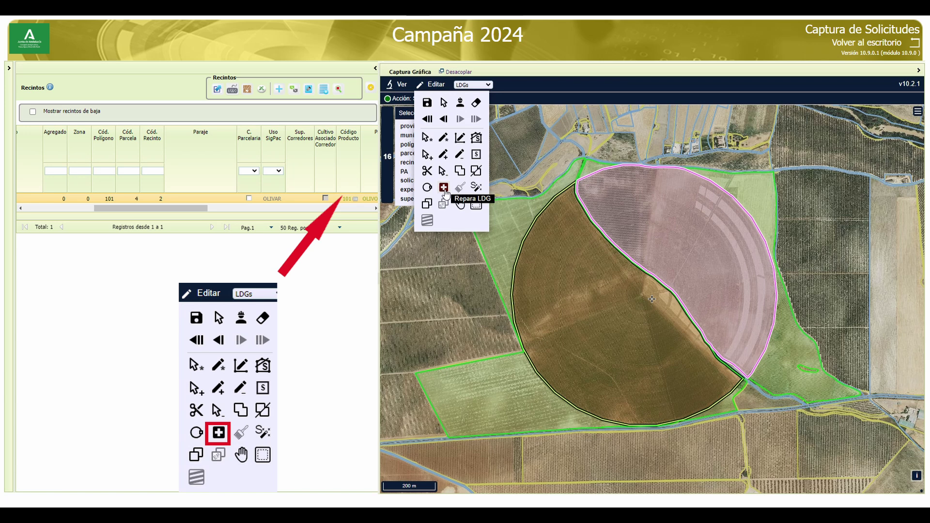
click(444, 190)
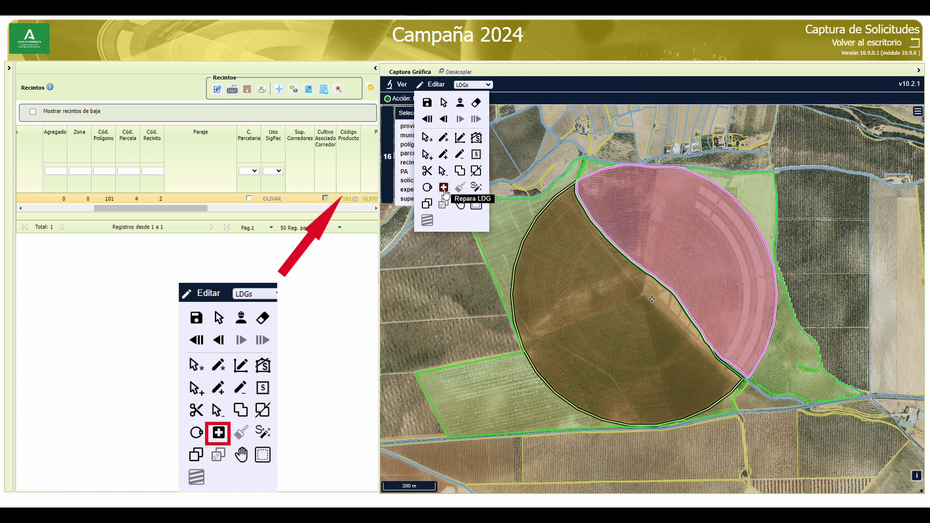
double_click(626, 271)
scroll(628, 271, down, 1)
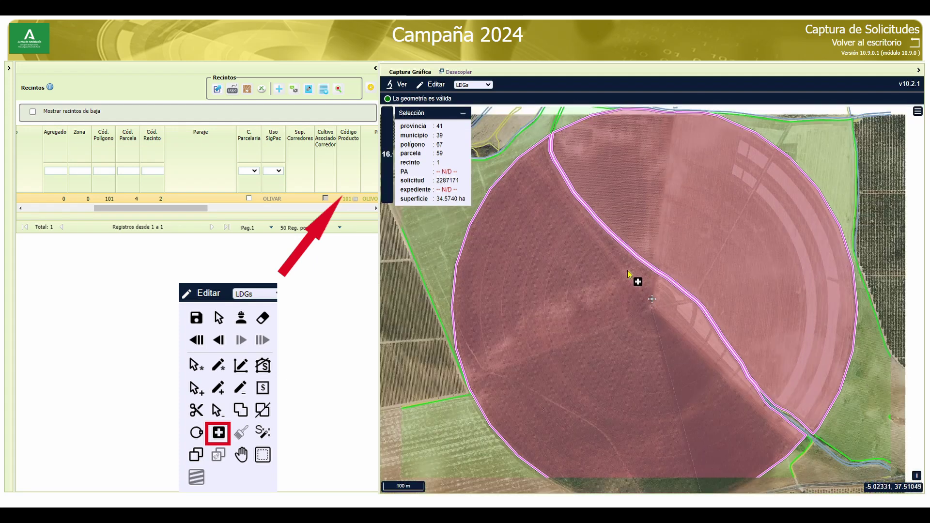
scroll(627, 271, down, 2)
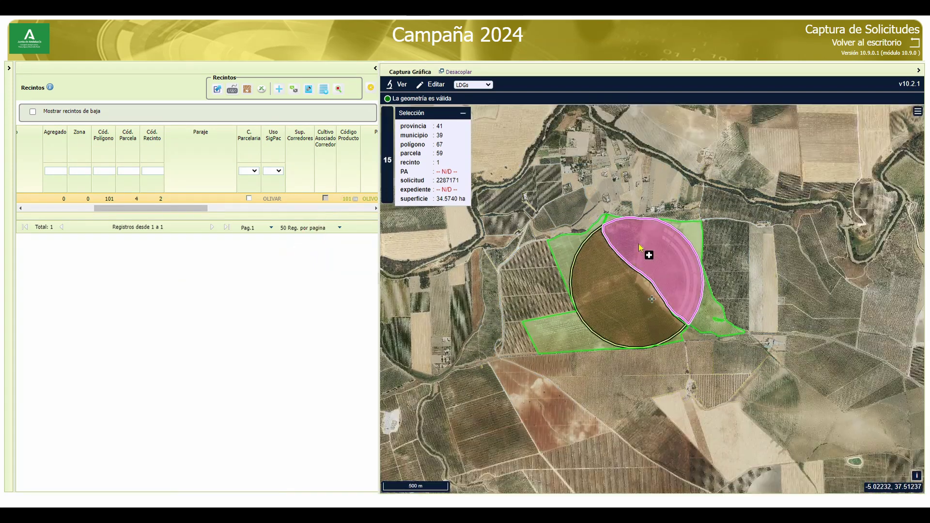
scroll(640, 247, up, 1)
Unload the displayed LDGs, and simplify the geometry of the LDG in polígono 67, parcela 88, recinto 5.
mouse_move(433, 84)
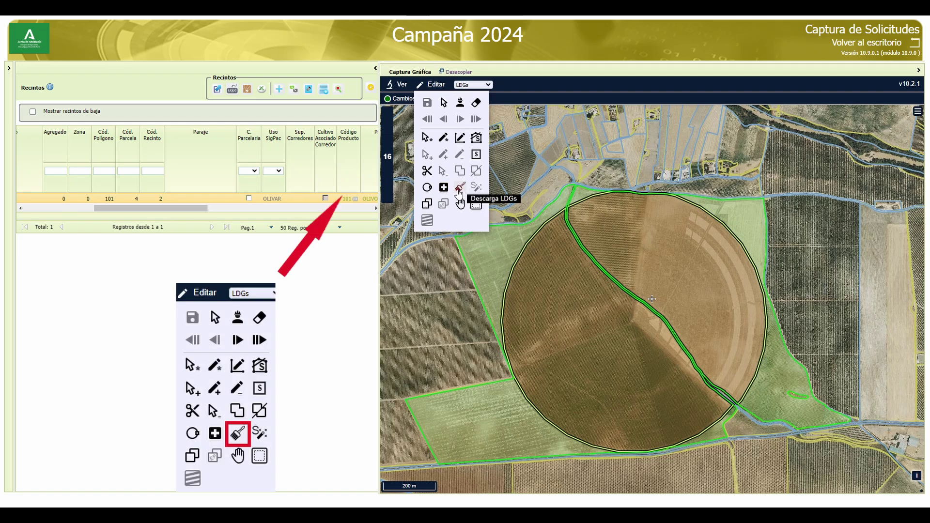
click(458, 193)
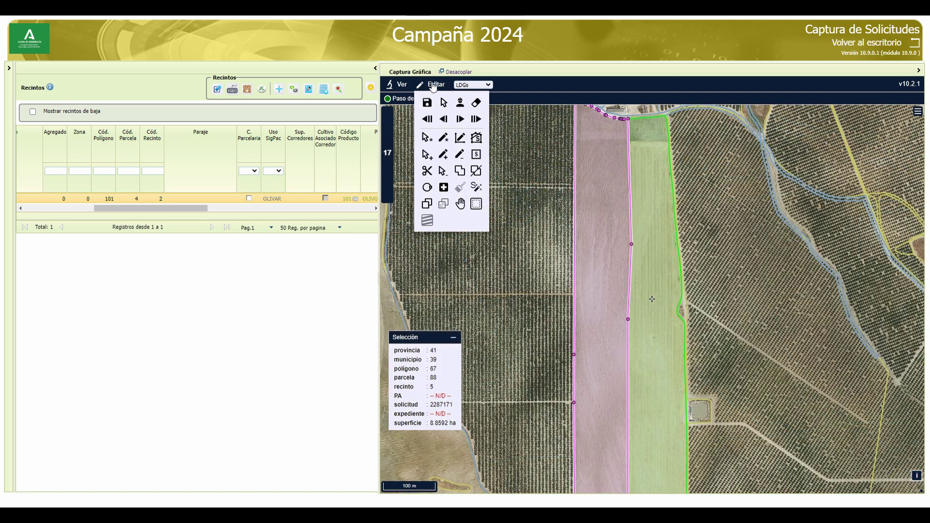
click(477, 192)
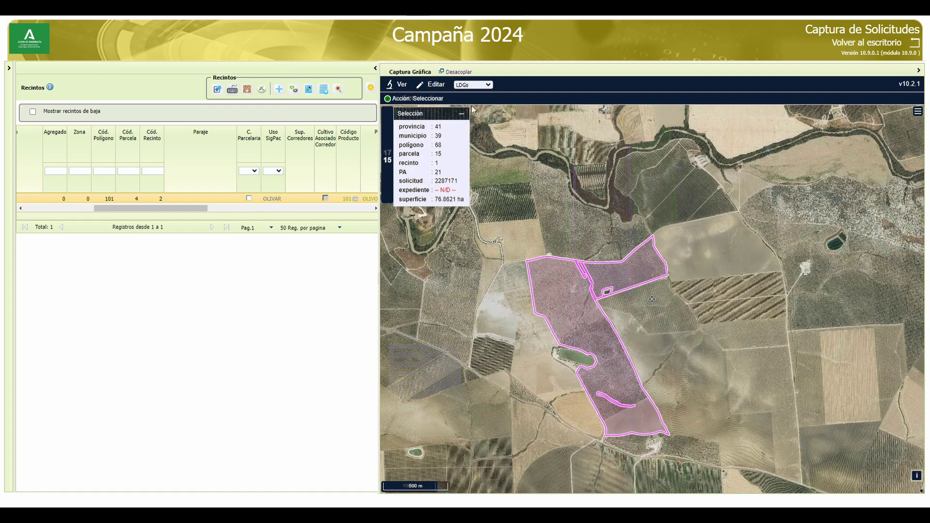
Display the landscape elements layer over the LDG in polígono 68, parcela 15, recinto 1.
click(432, 84)
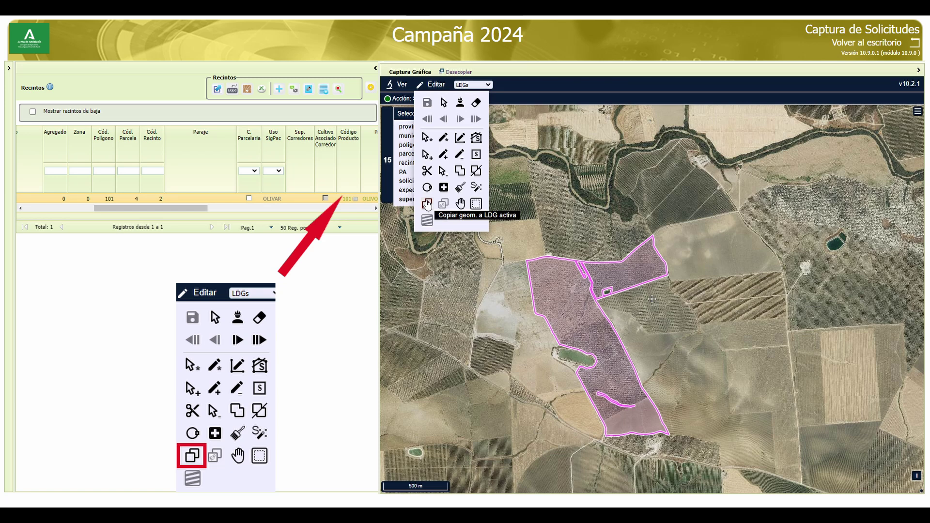
click(917, 111)
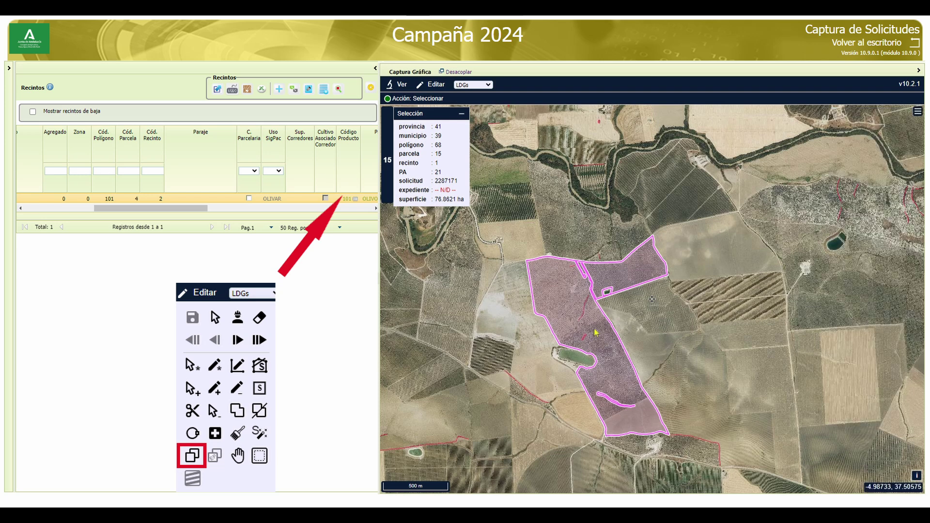
scroll(596, 332, up, 2)
drag(586, 337, 700, 275)
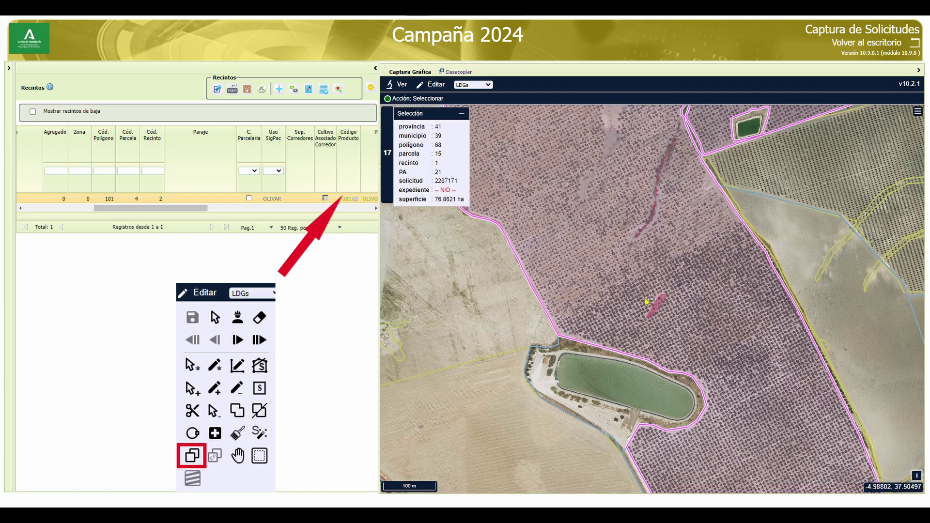
Start copying a geometry to the active LDG, with Elementos del paisaje - Polígonos as the source layer.
click(431, 85)
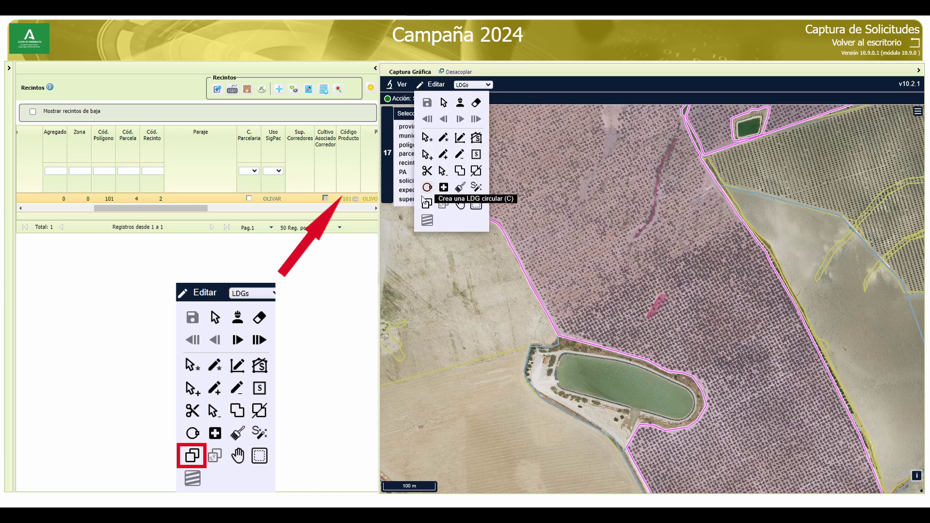
click(427, 204)
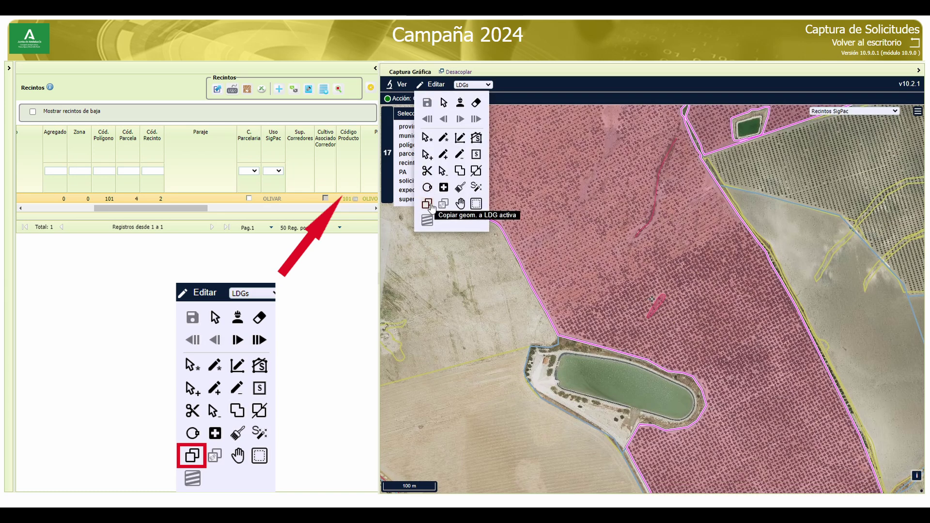
click(428, 204)
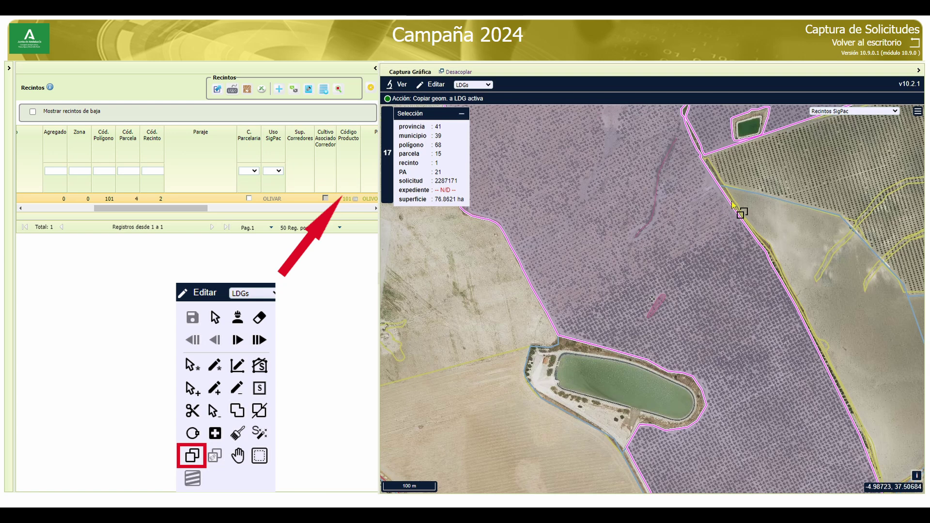
click(891, 112)
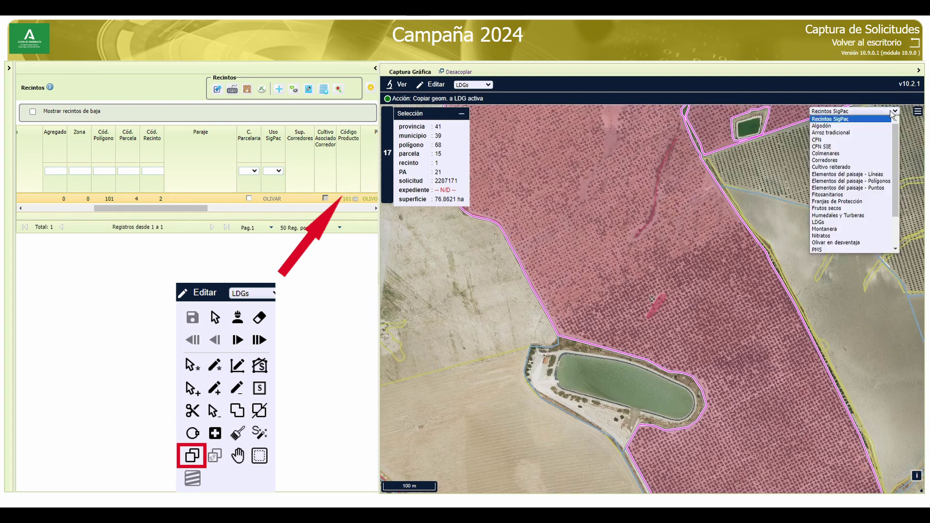
click(888, 182)
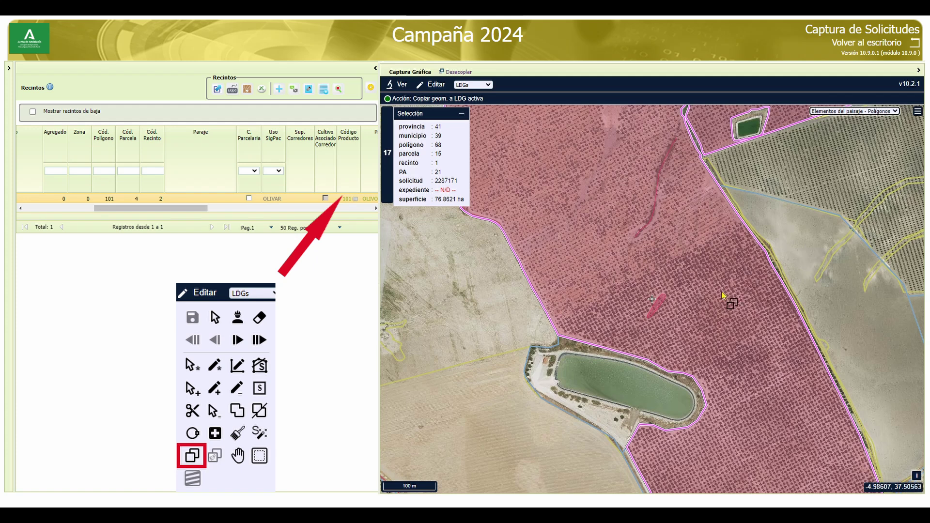
Subtract the small landscape element north of the reservoir from the active LDG with the Quitar option.
click(657, 304)
click(657, 304)
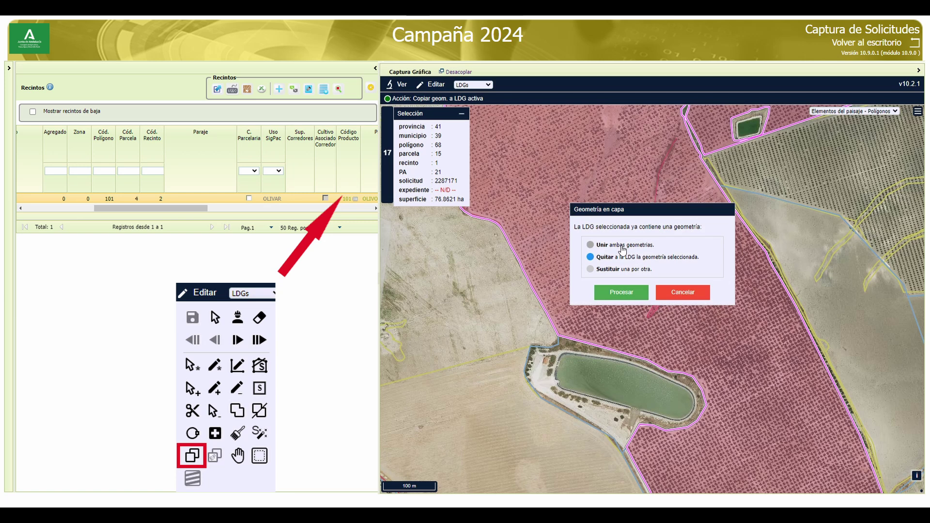
click(638, 290)
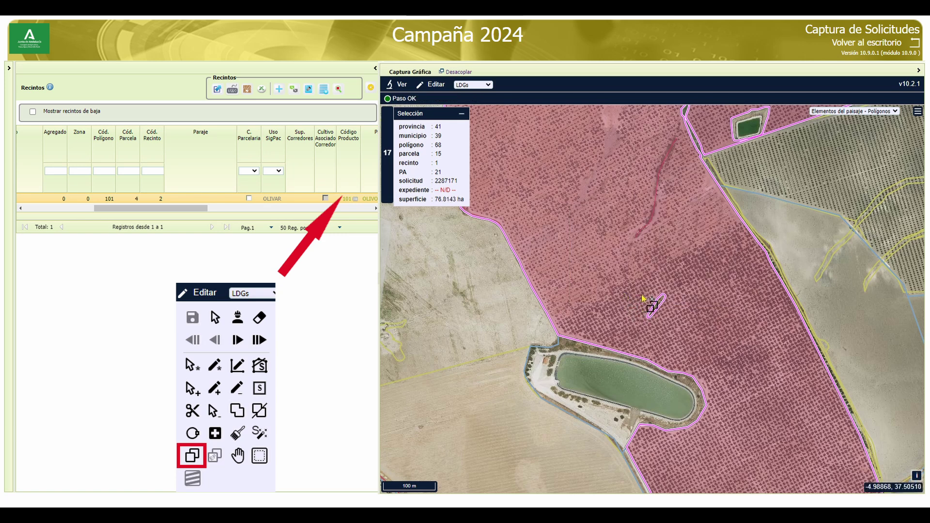
scroll(652, 301, up, 1)
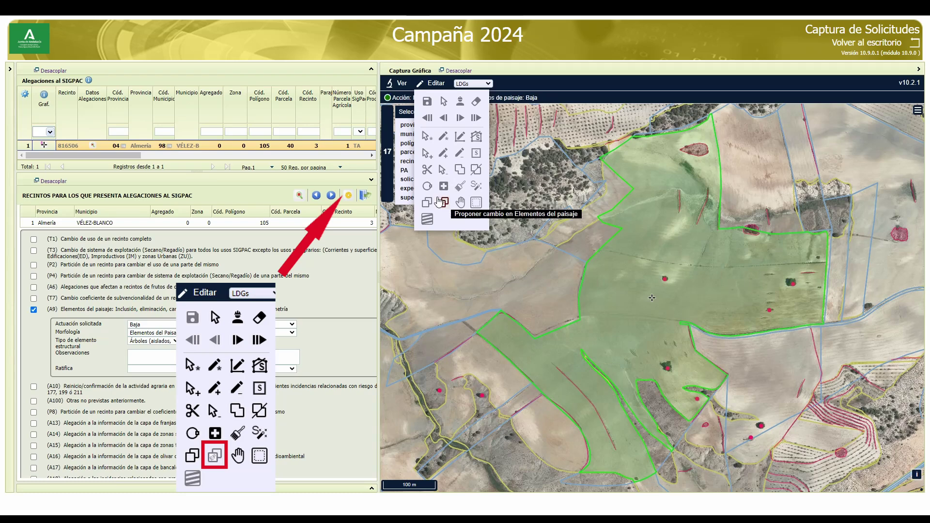
Propose the Baja of the landscape element on the northern edge of polígono 105, parcela 40, recinto 3, and save it.
click(441, 202)
scroll(750, 232, up, 1)
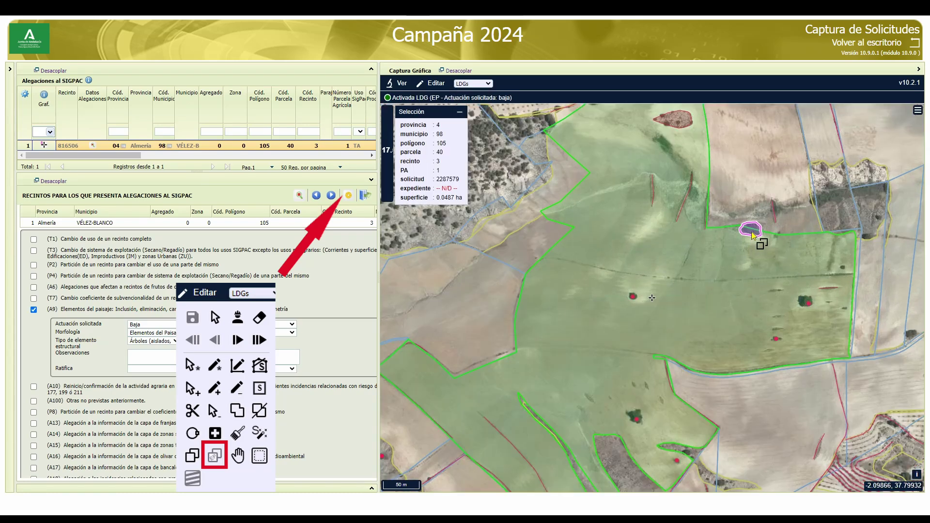
click(432, 82)
click(429, 105)
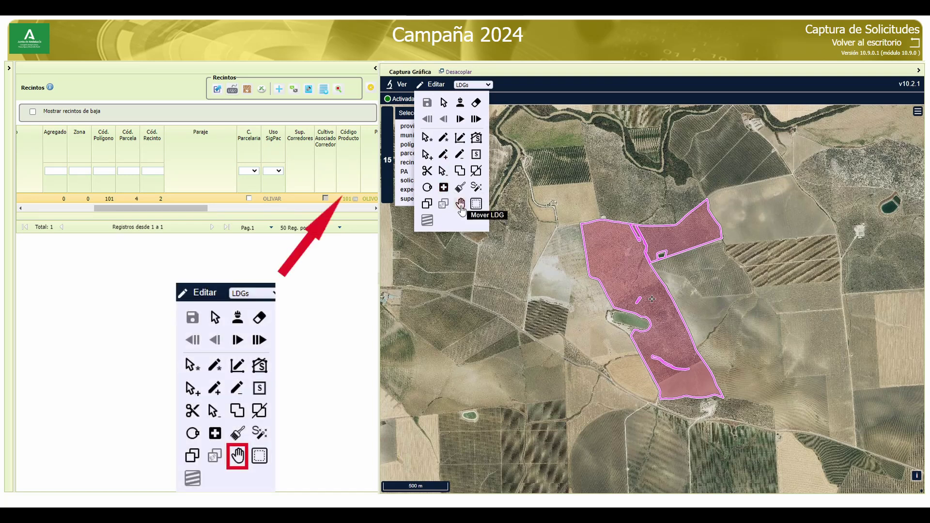
Move the LDG of polígono 68, parcela 15, recinto 1 southward with the Mover LDG tool.
click(460, 205)
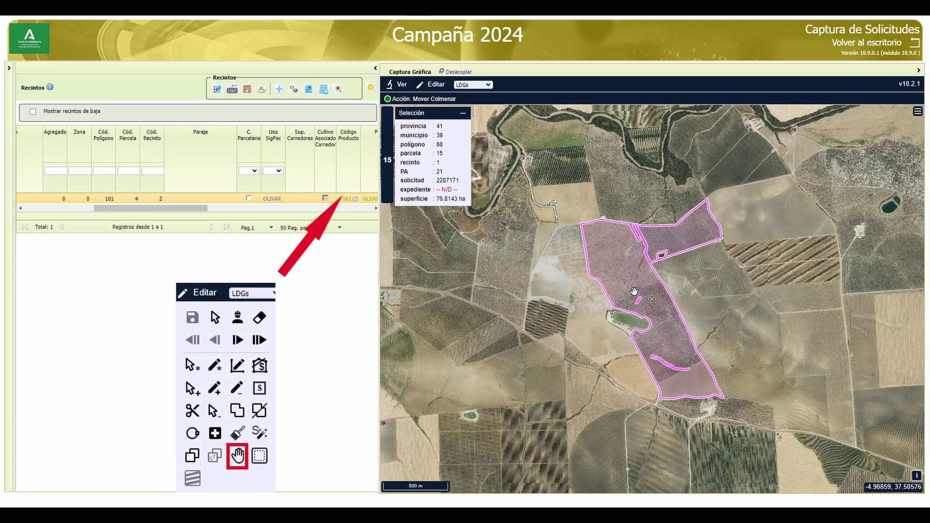
drag(632, 293, 627, 337)
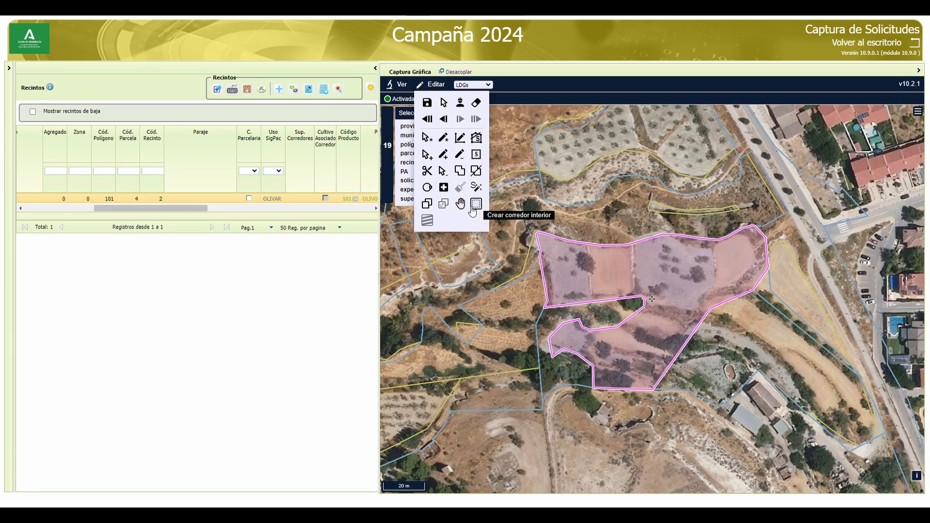
Create an interior corridor with a distance of 1,5 m in the LDG of polígono 27, parcela 101, recinto 1.
click(475, 206)
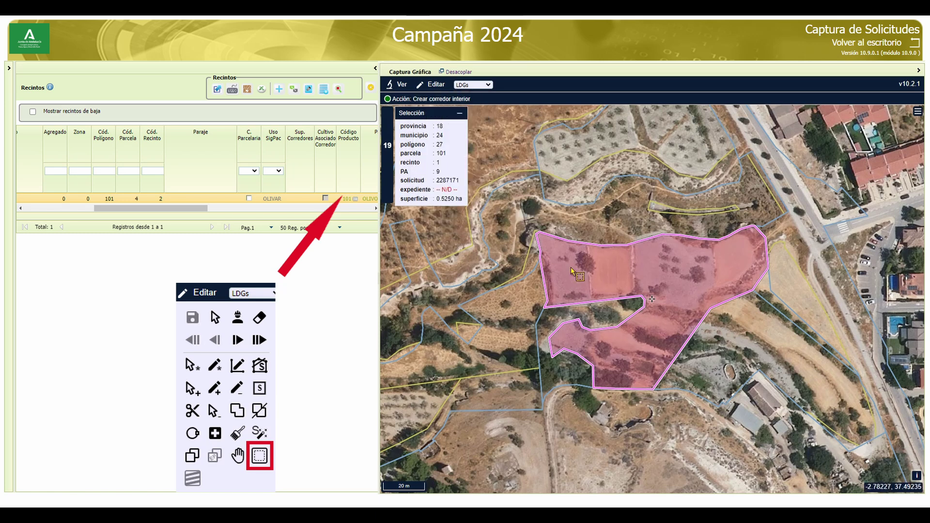
click(591, 271)
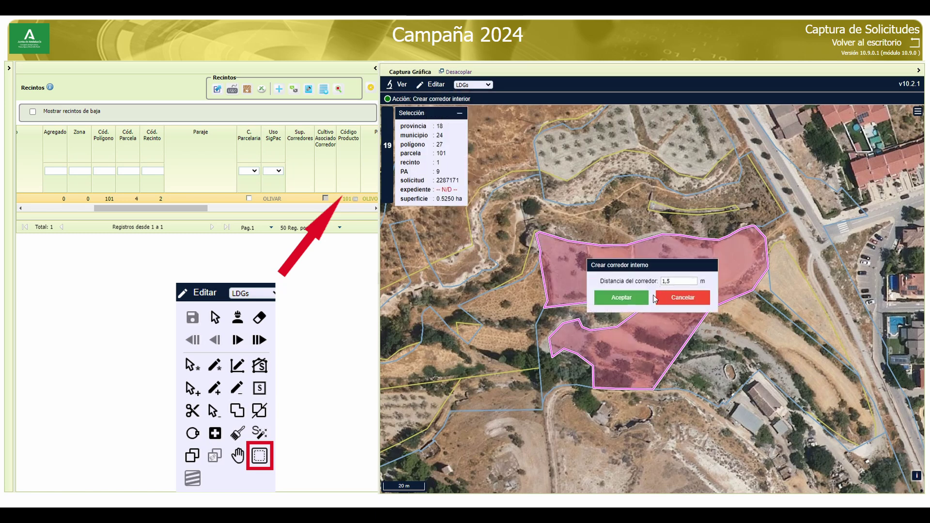
click(626, 303)
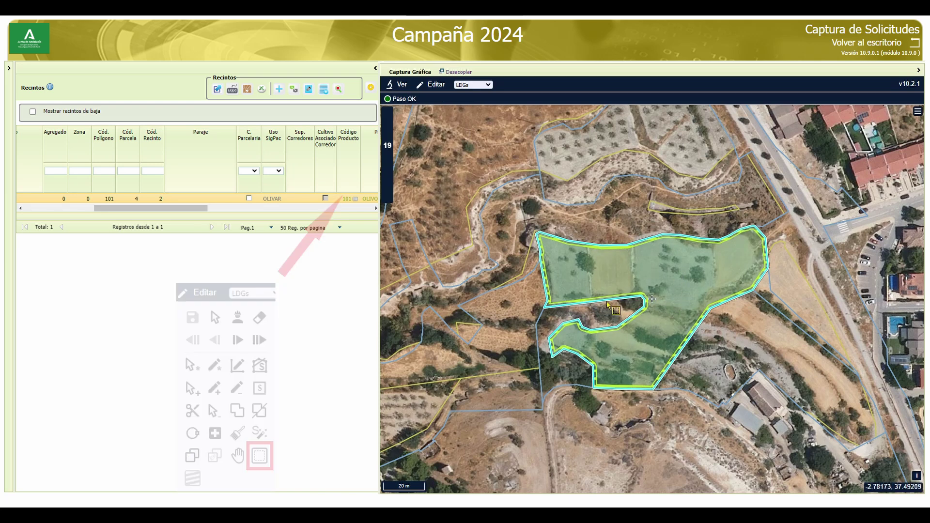
Run the striped-area editing tool on the enclosure with the interior corridor and save the LDG changes.
click(431, 84)
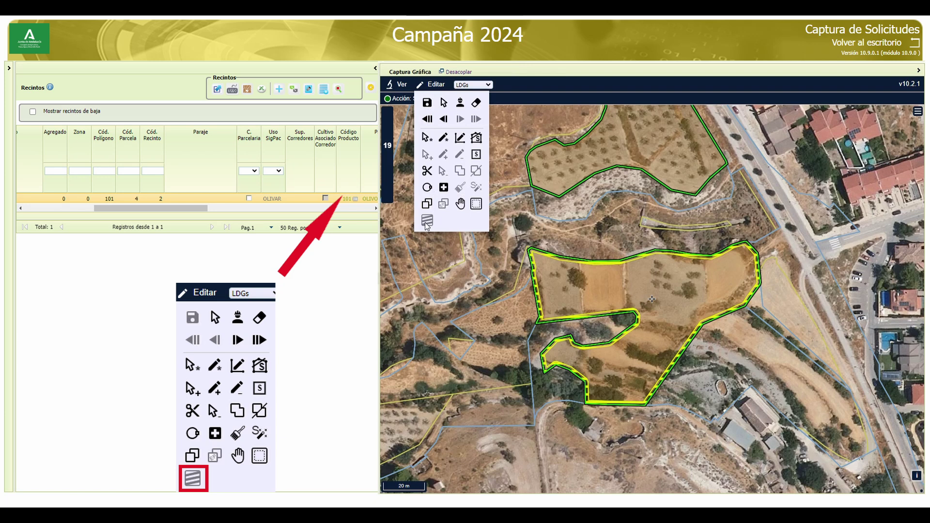
click(427, 221)
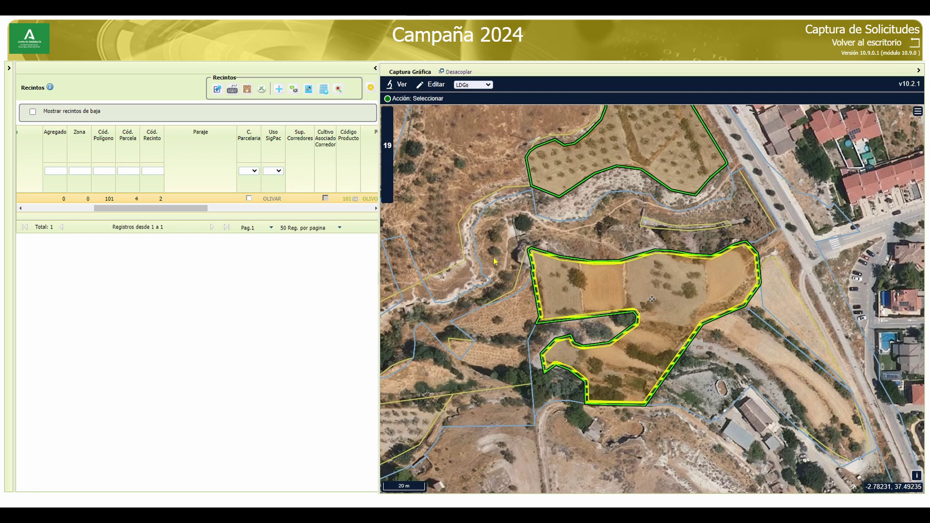
click(432, 84)
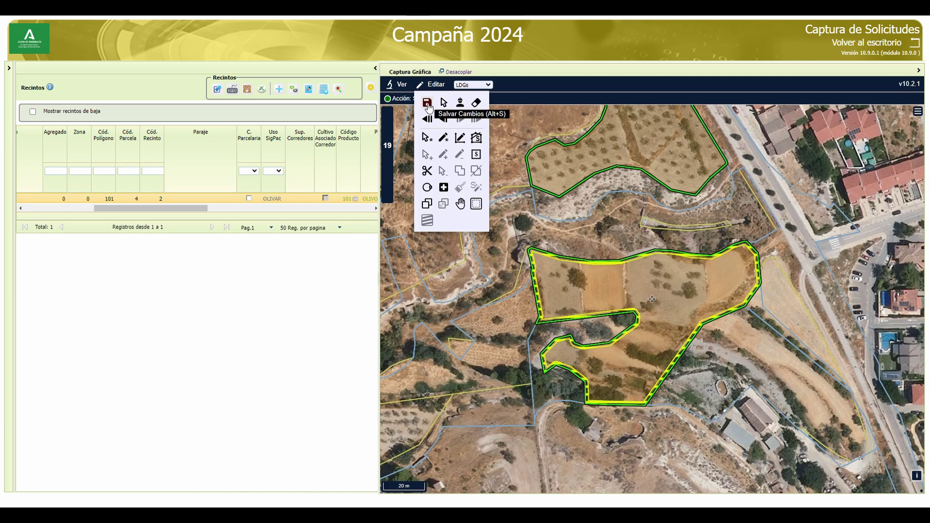
click(427, 103)
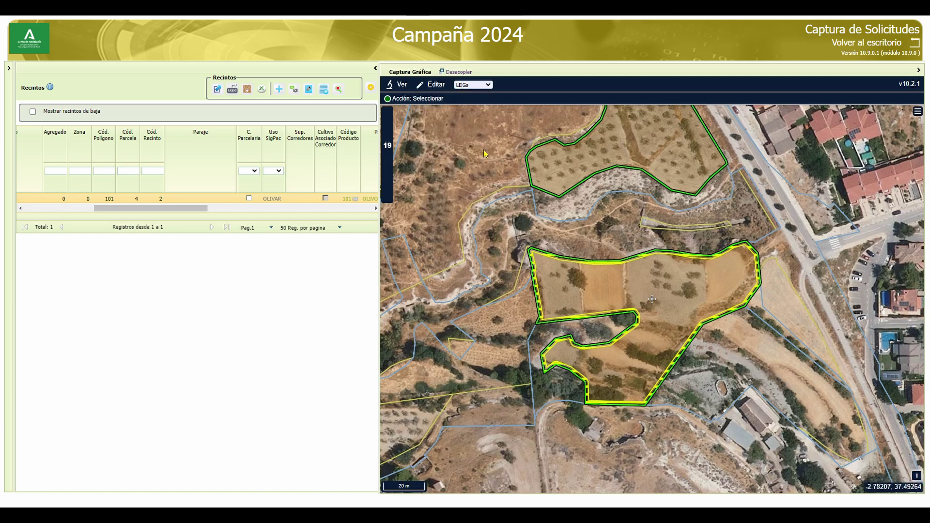